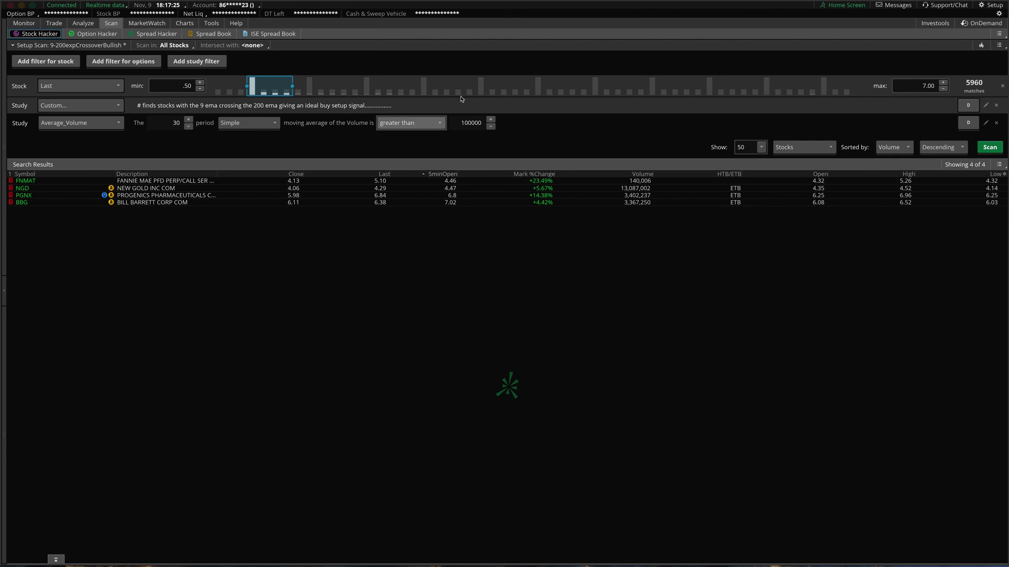
- Share the 9-200expCrossoverBullish scan query as a link through Share scan query
left_click(999, 45)
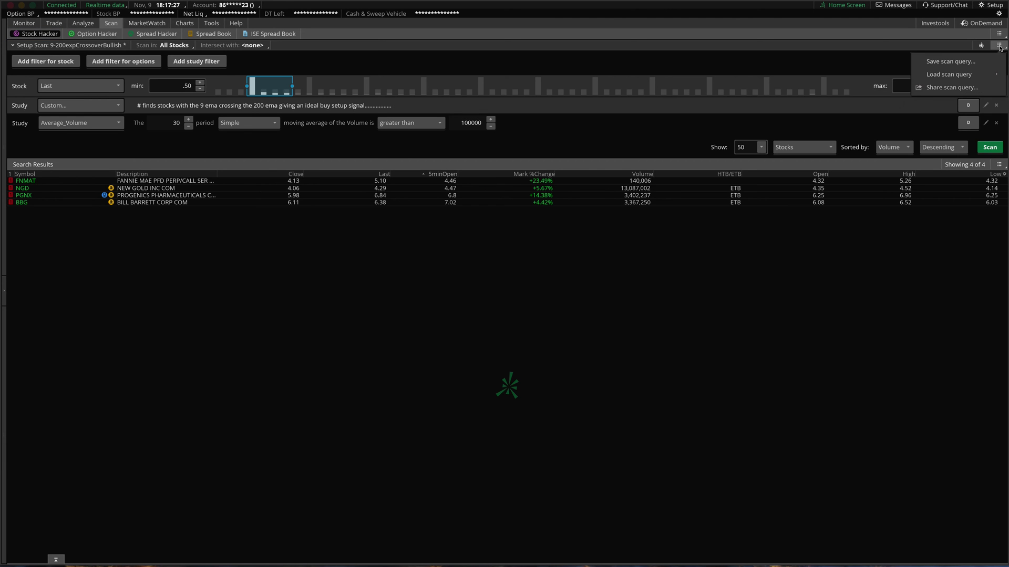
left_click(952, 87)
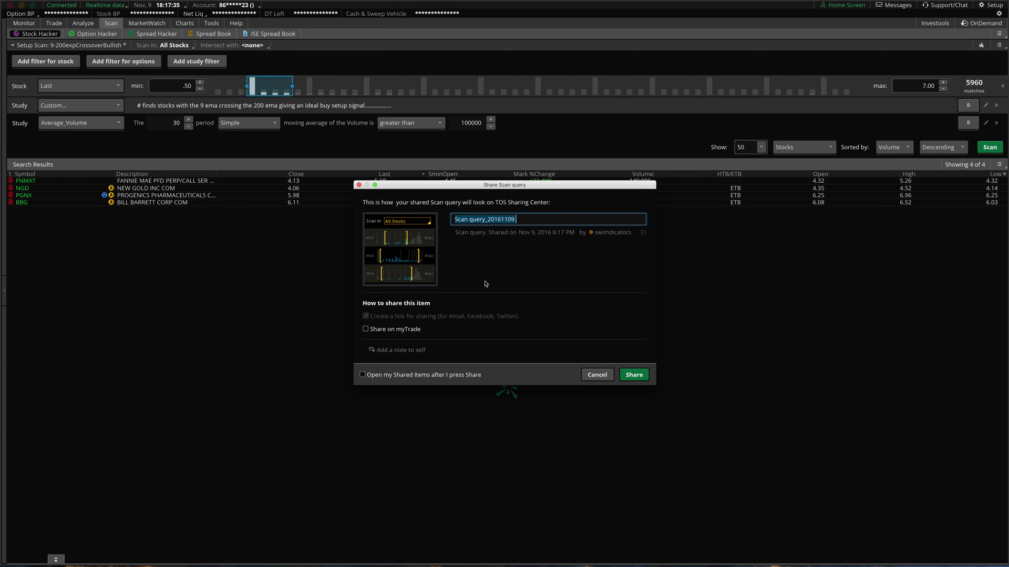
left_click(633, 375)
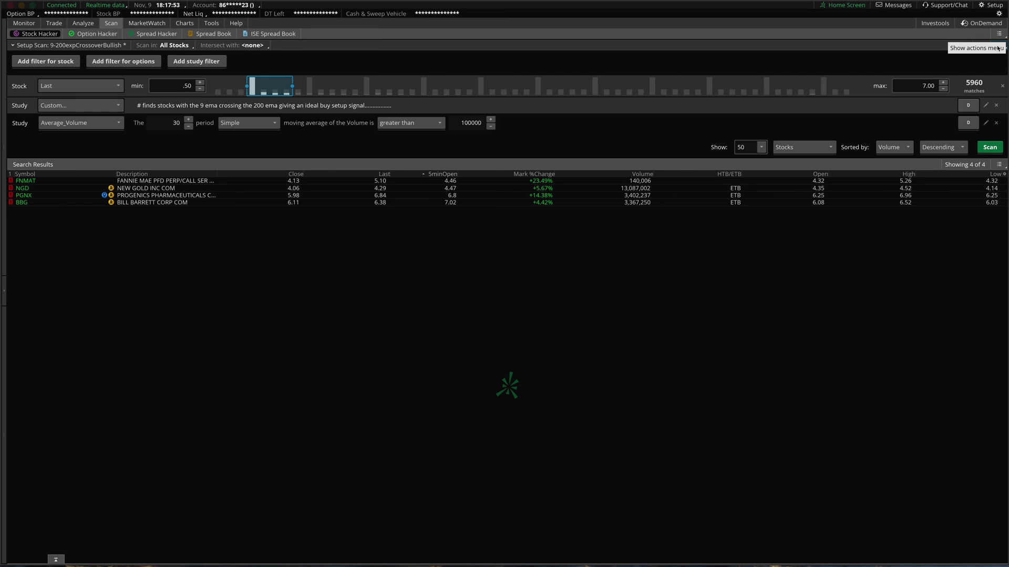
- Import the shared scan from its pasted tos.mx link, previewing it before opening
left_click(991, 8)
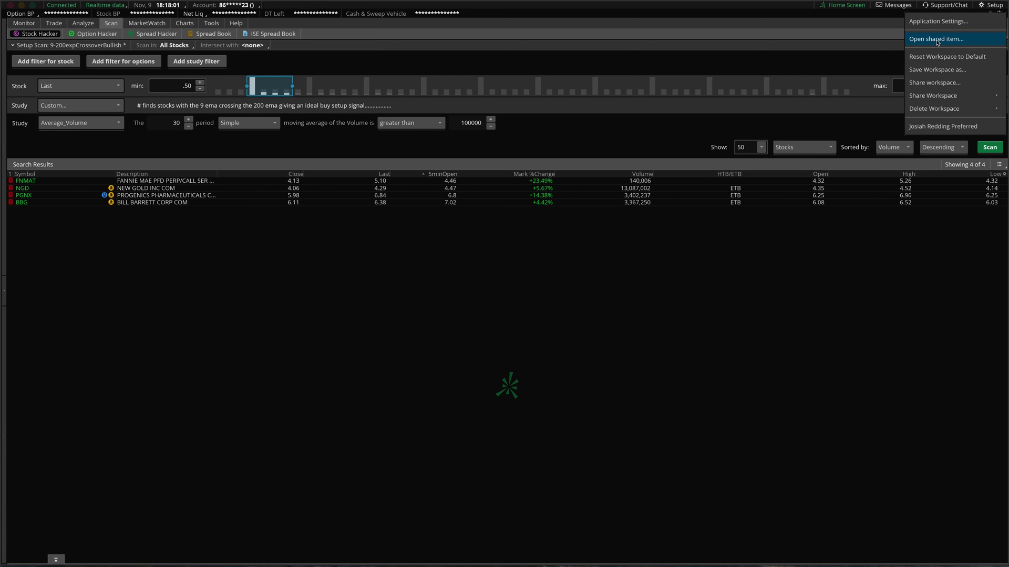
left_click(937, 39)
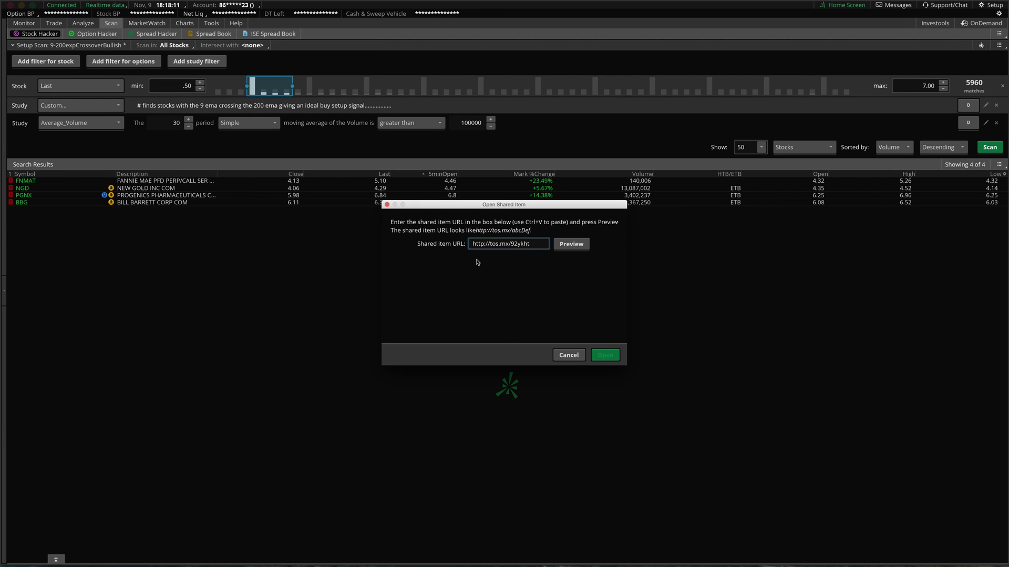
left_click(556, 247)
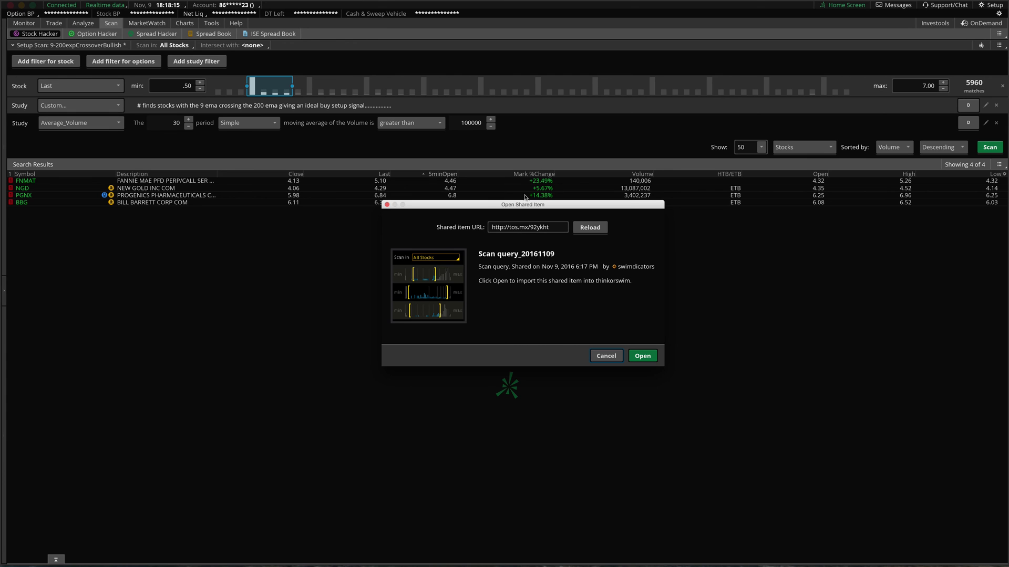
left_click(644, 359)
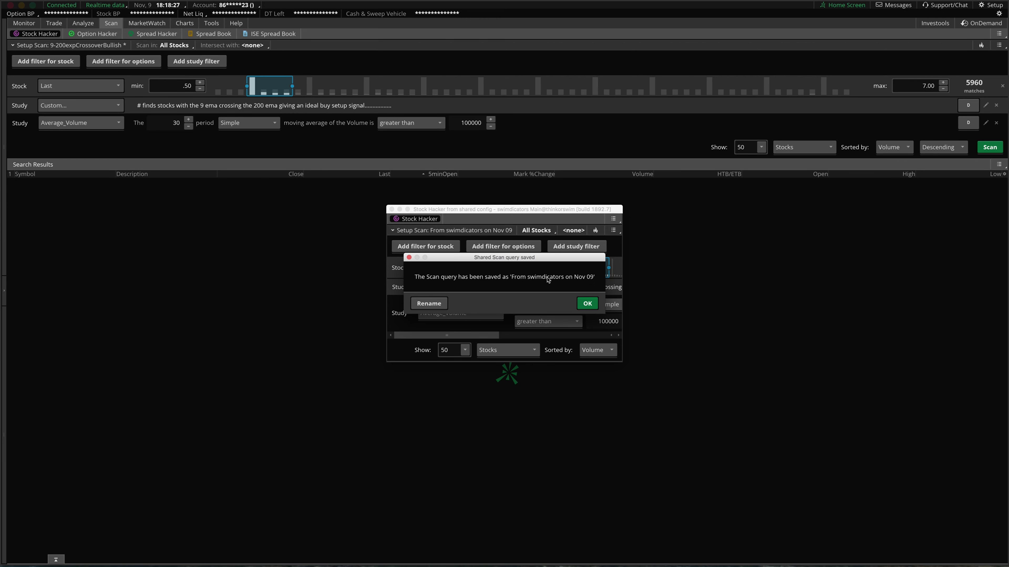
- Rename the newly saved imported scan to HelloWorld
left_click(429, 304)
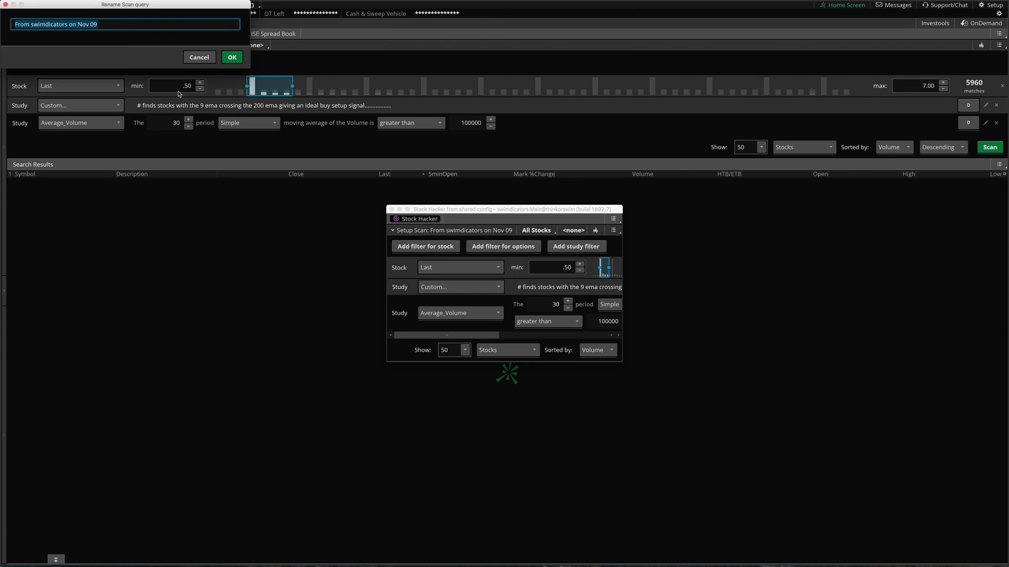
type("HelloWorld")
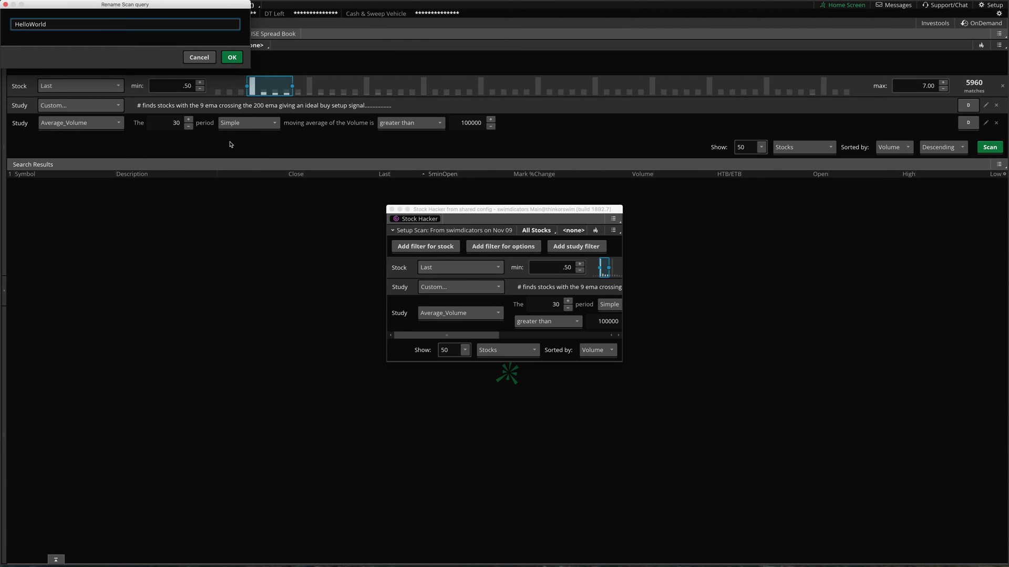
left_click(232, 57)
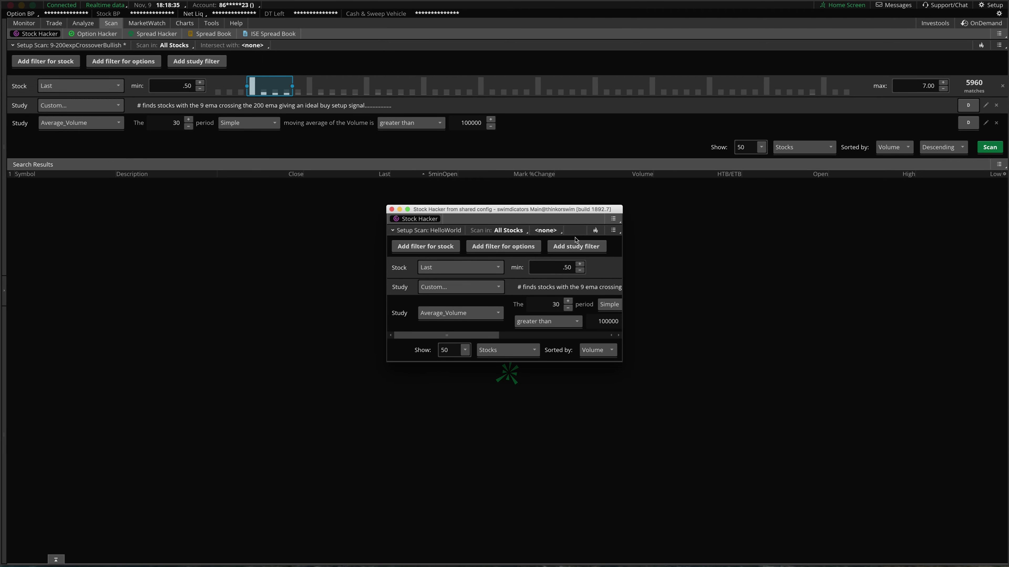
- Close the imported scan's floating Stock Hacker window and collapse Setup Scan
left_click_drag(547, 213, 527, 209)
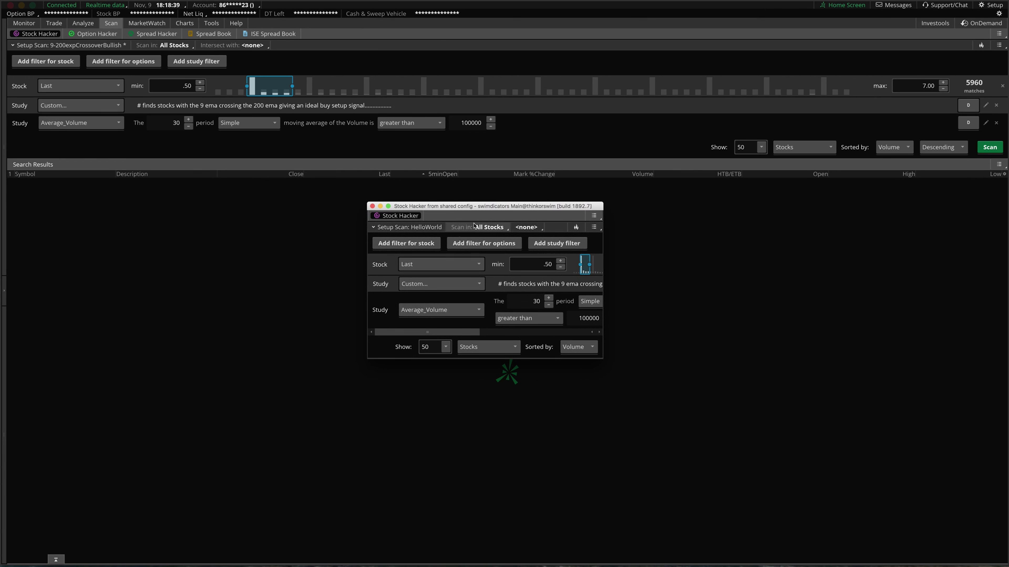
left_click(373, 207)
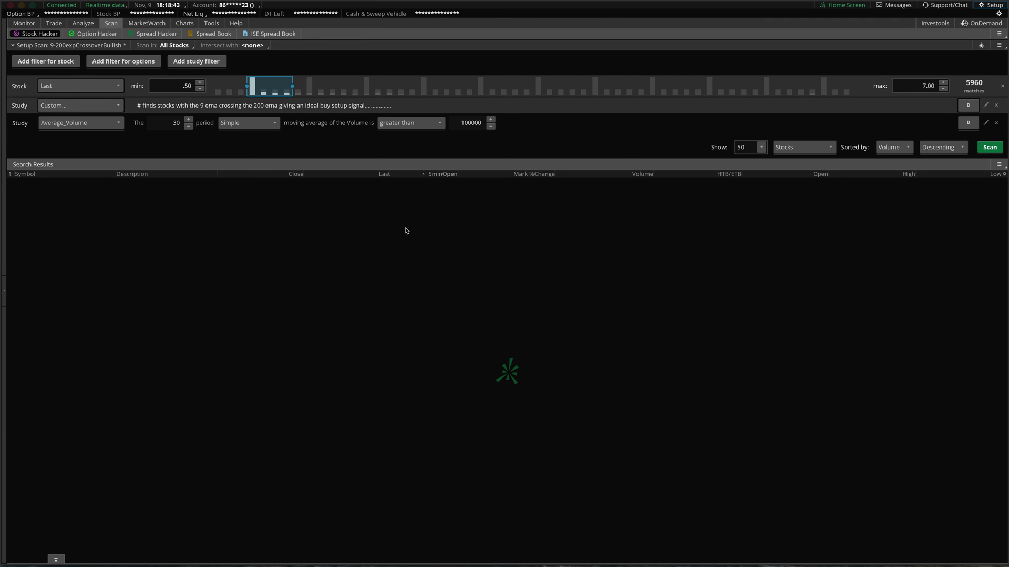
left_click(104, 46)
- Load the personal HelloWorld scan query into Stock Hacker and run it for four matches
left_click(105, 46)
left_click(1001, 45)
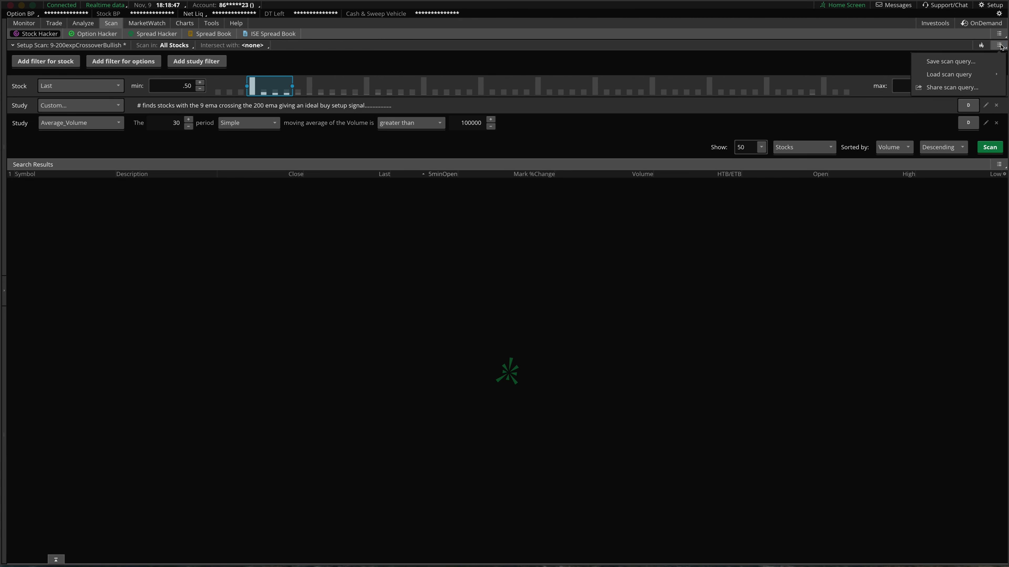
mouse_move(982, 76)
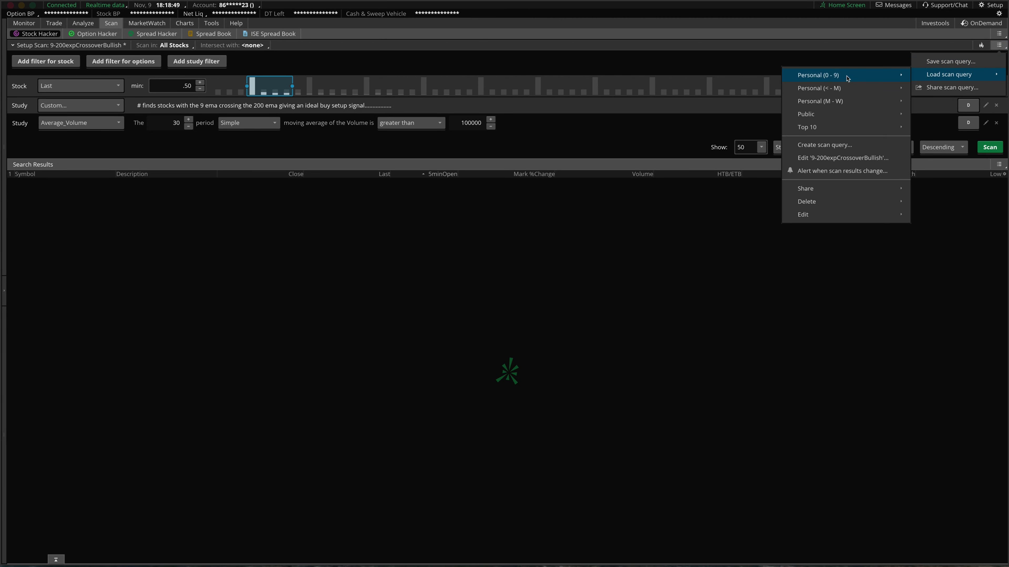
mouse_move(847, 78)
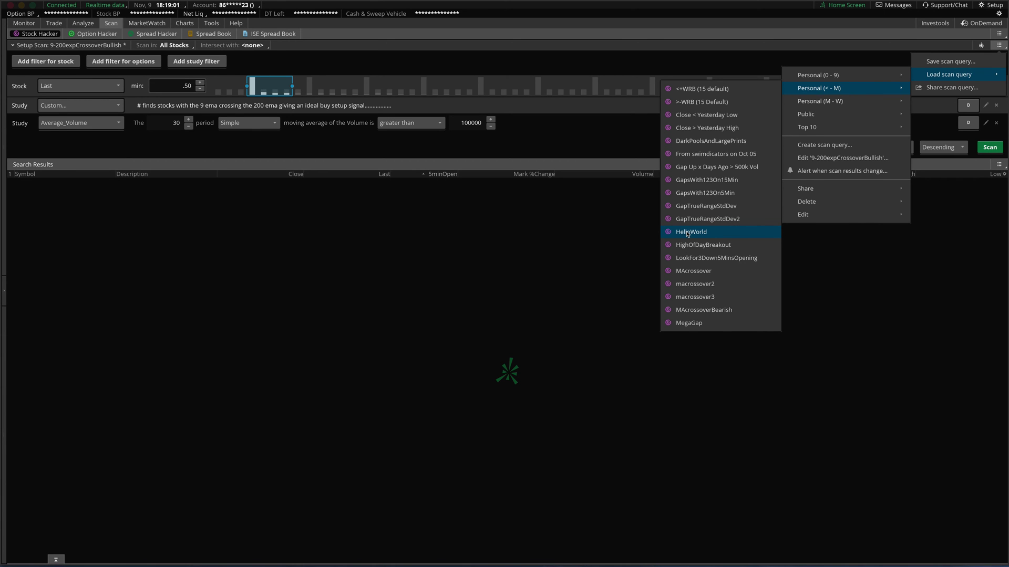
left_click(688, 232)
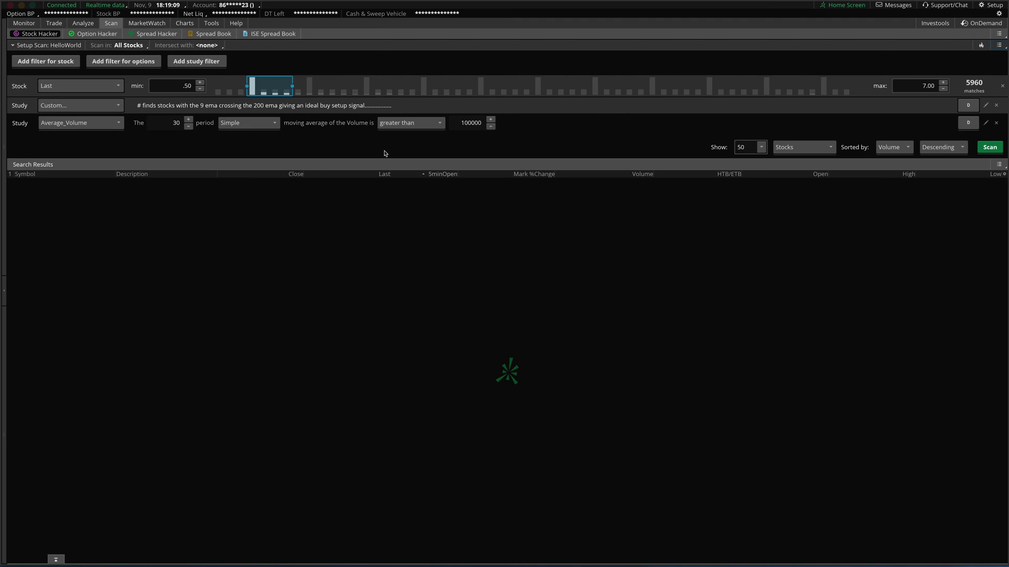
left_click(997, 147)
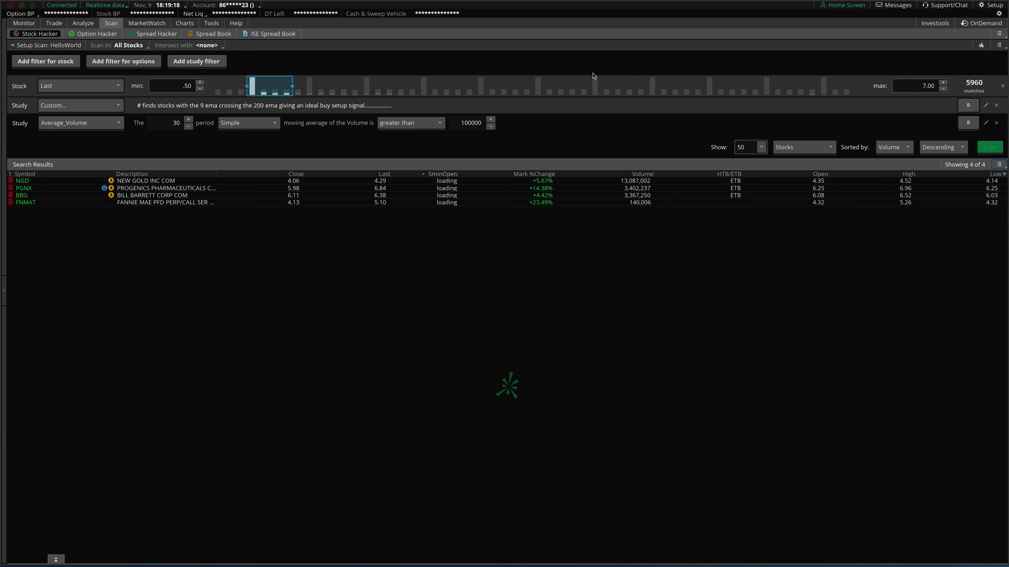
- Switch to Charts and open Edit Studies for the PGNX chart
mouse_move(182, 26)
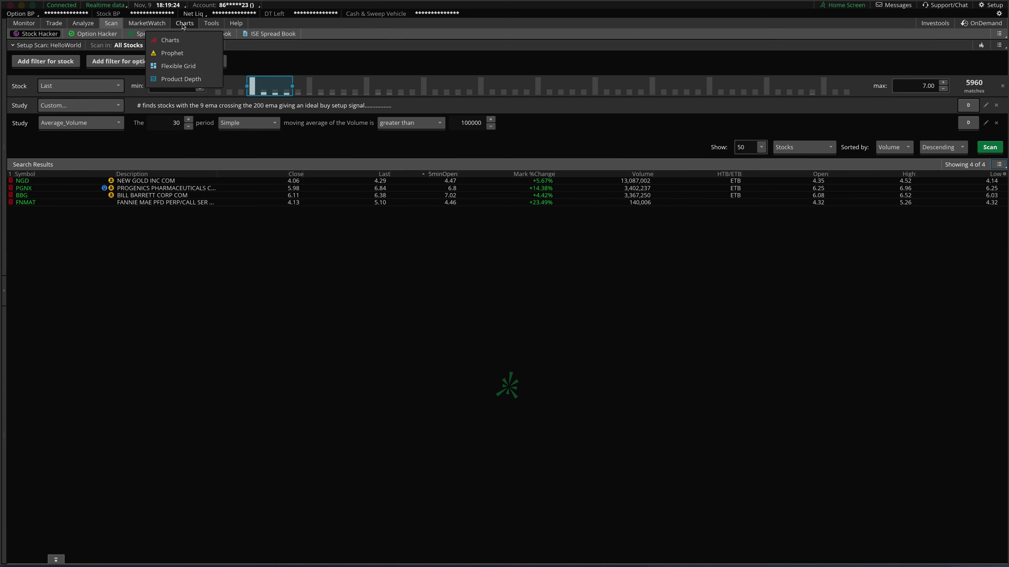
left_click(183, 25)
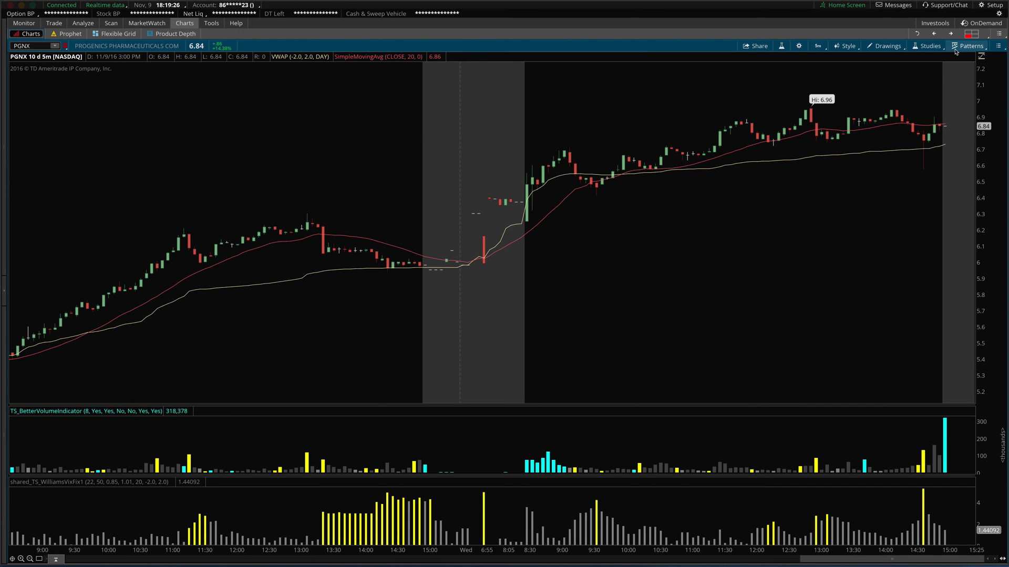
left_click(927, 47)
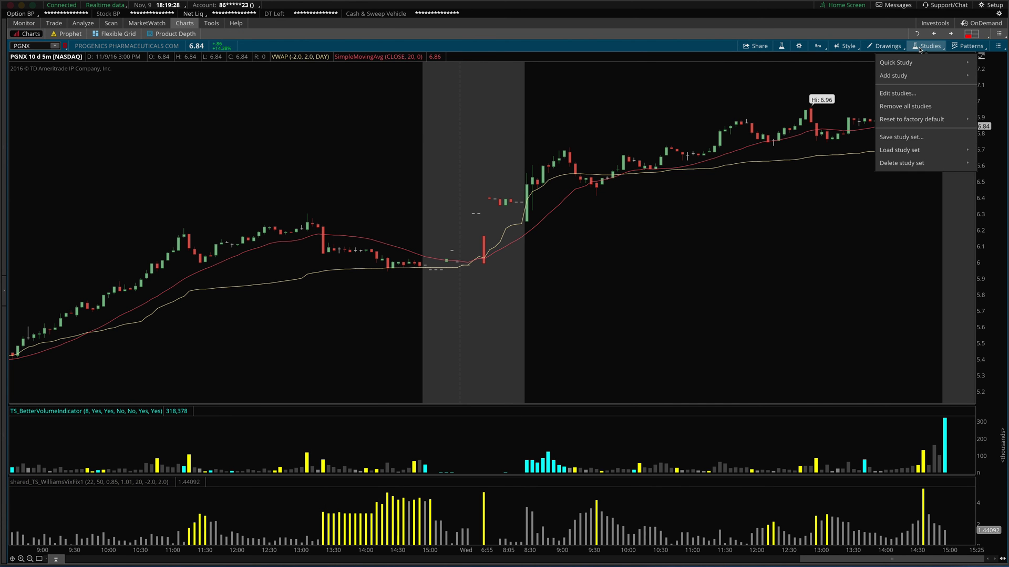
left_click(897, 94)
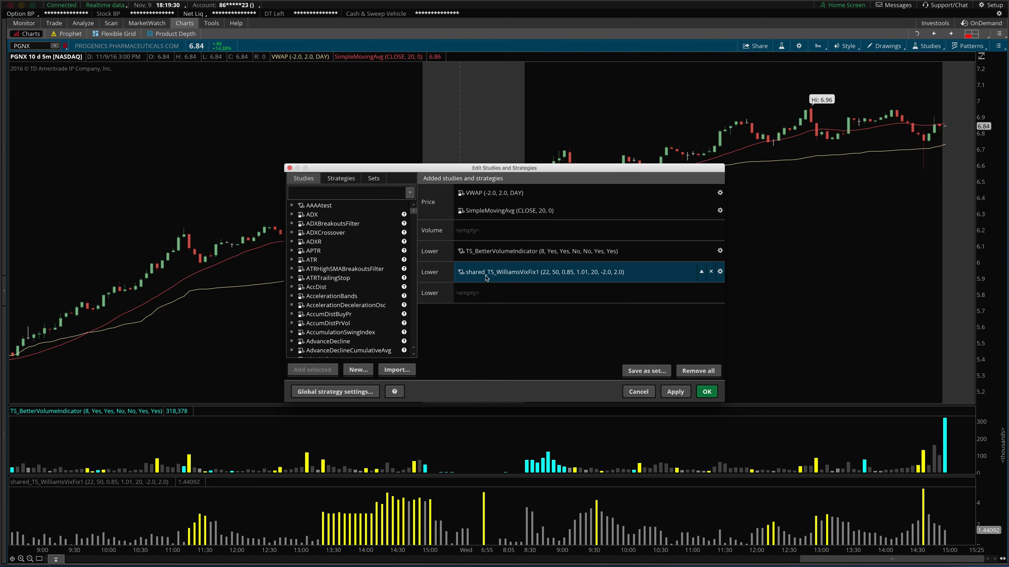
- Bring up the context menu of the shared_TS_WilliamsVixFix1 study in the added studies list
right_click(489, 199)
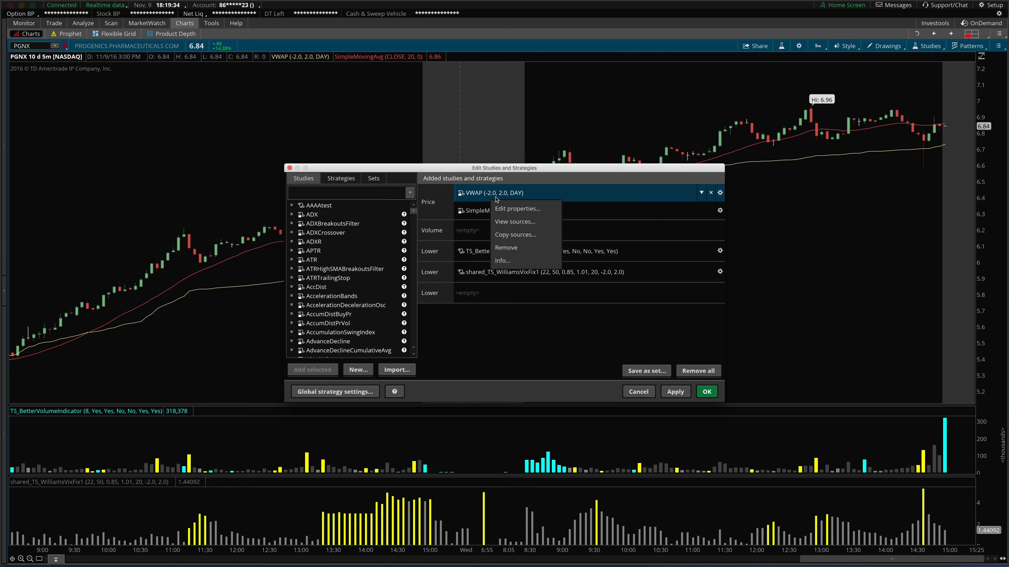
left_click(566, 200)
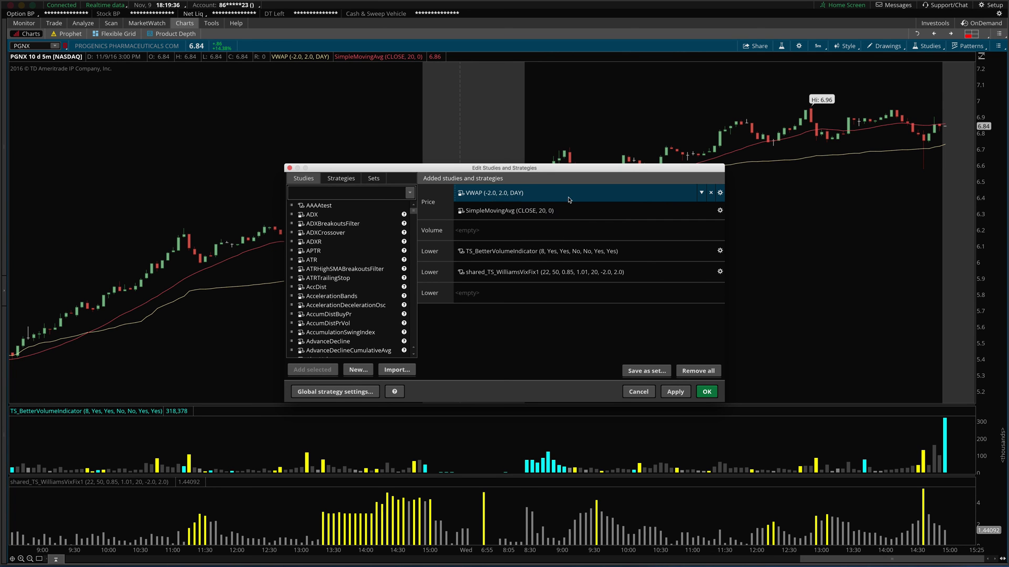
right_click(509, 215)
left_click(487, 214)
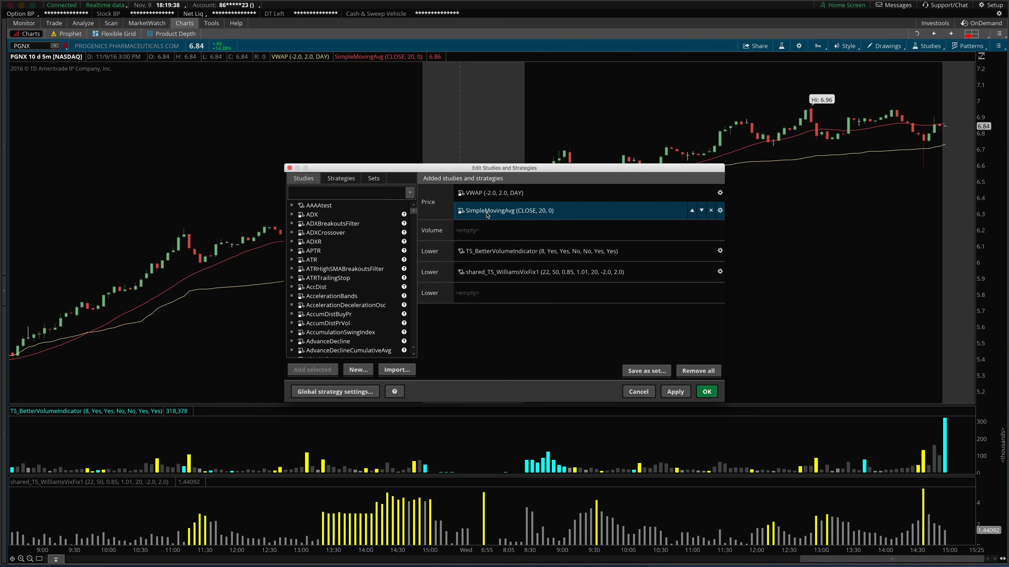
right_click(487, 214)
left_click(504, 326)
right_click(489, 272)
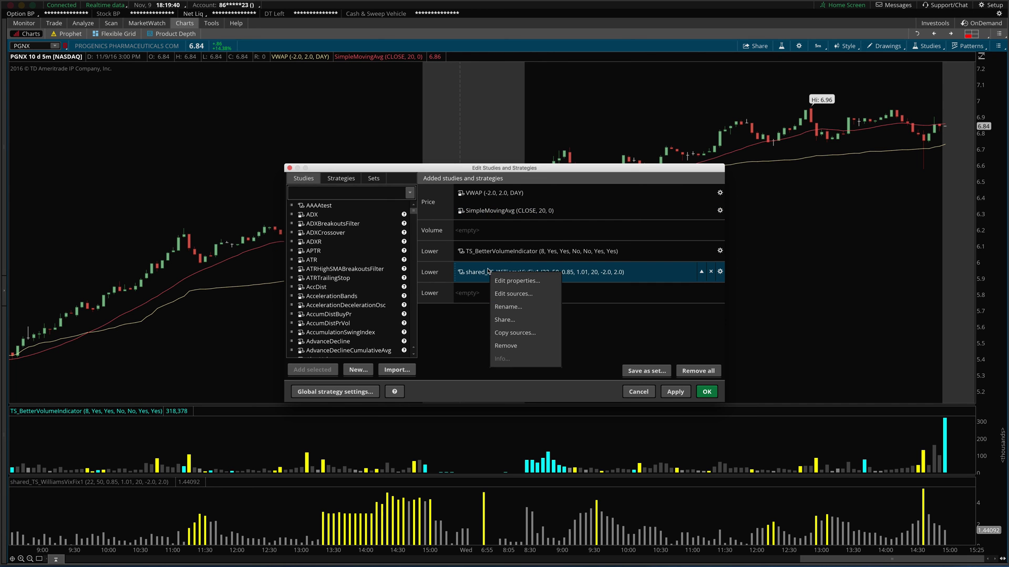
- Share shared_TS_WilliamsVixFix1 as ThinkScript study_20161109 and cancel the studies editor
left_click(508, 320)
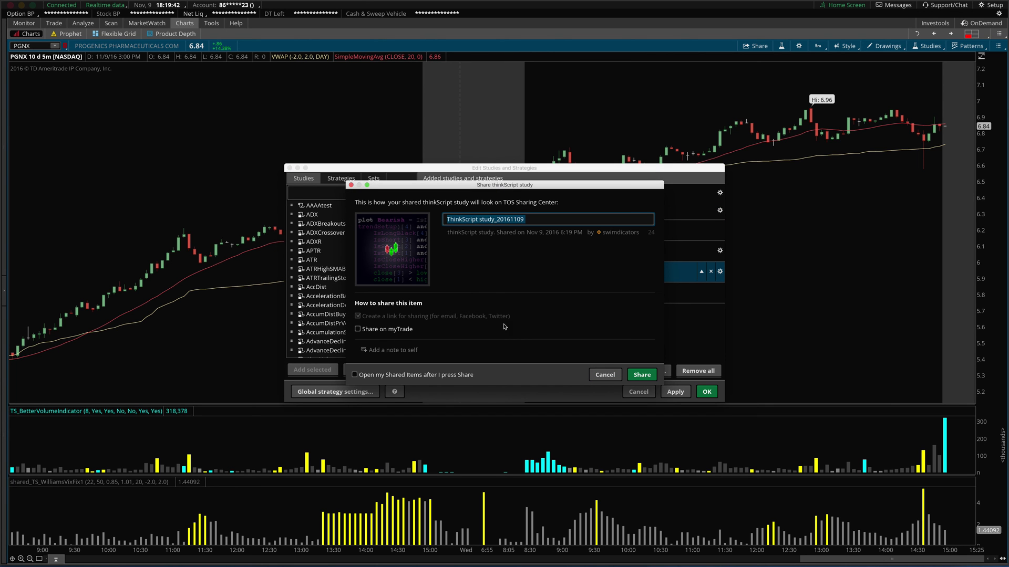
left_click(631, 376)
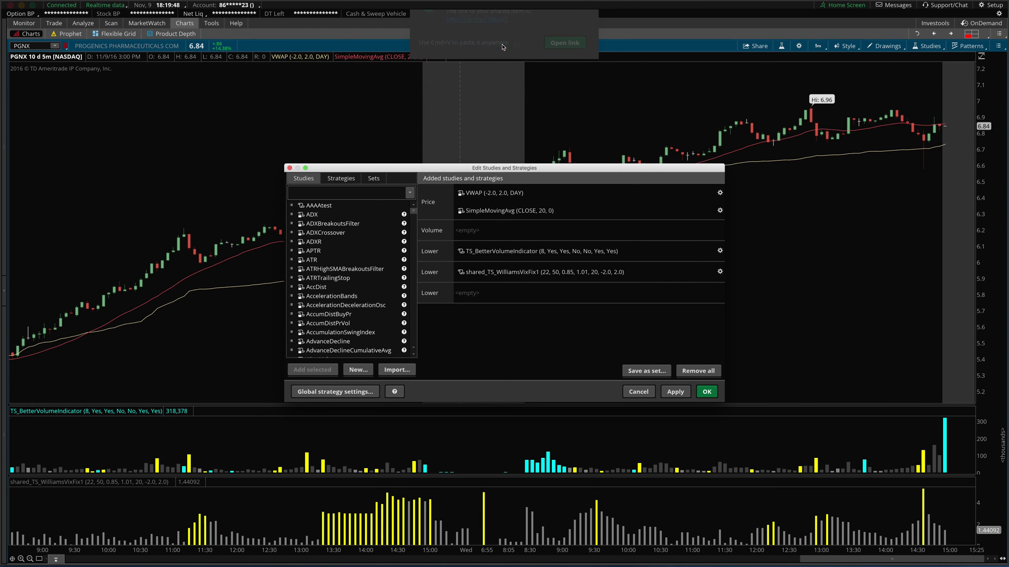
left_click(641, 392)
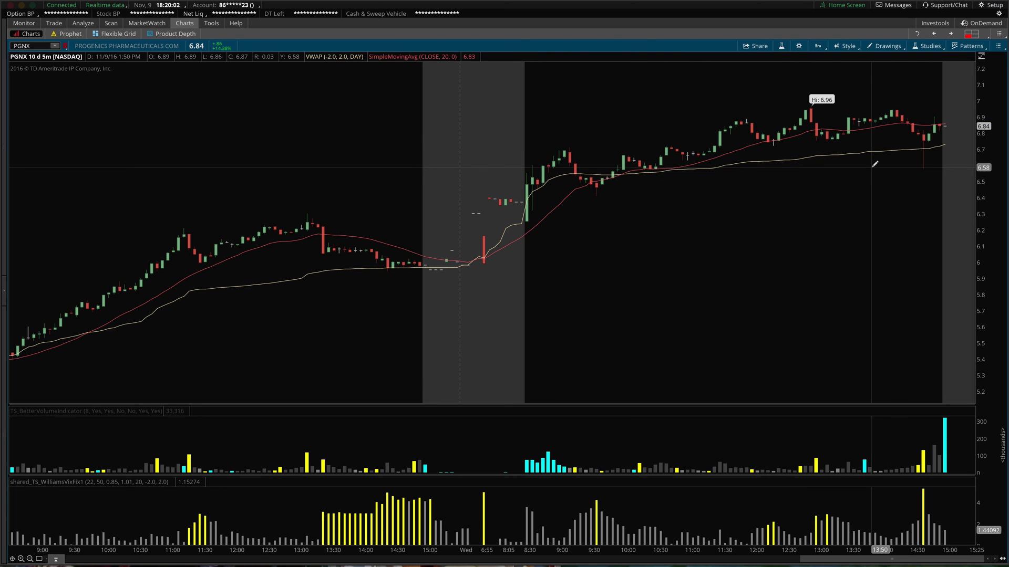
- Import the shared thinkScript study from its pasted link after previewing it
left_click(995, 8)
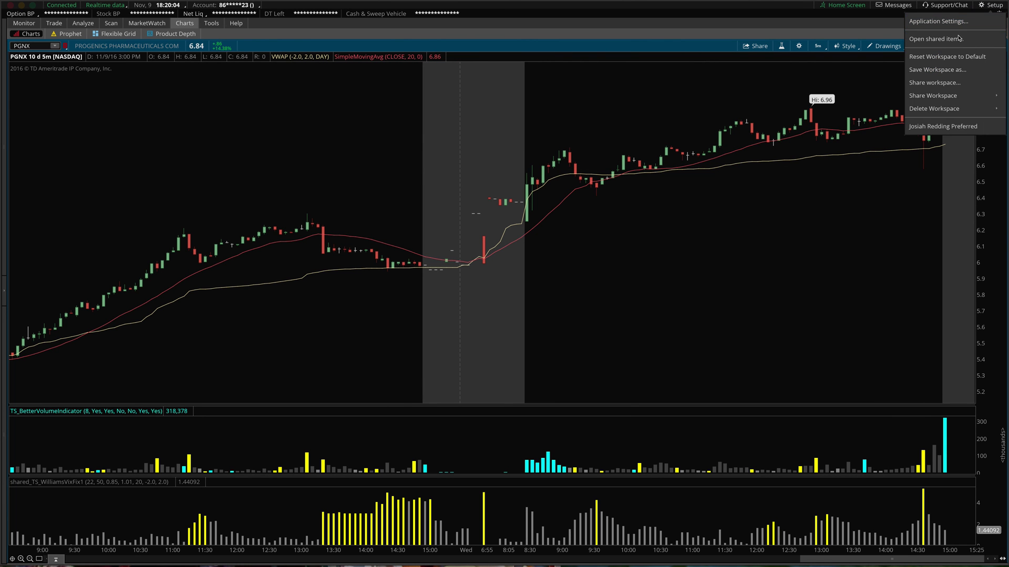
left_click(943, 40)
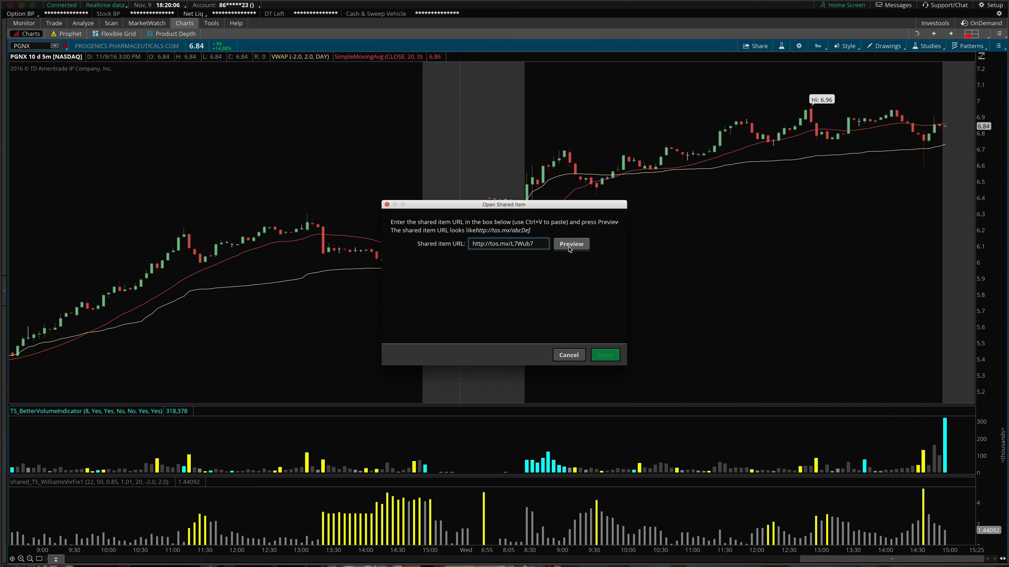
left_click(572, 244)
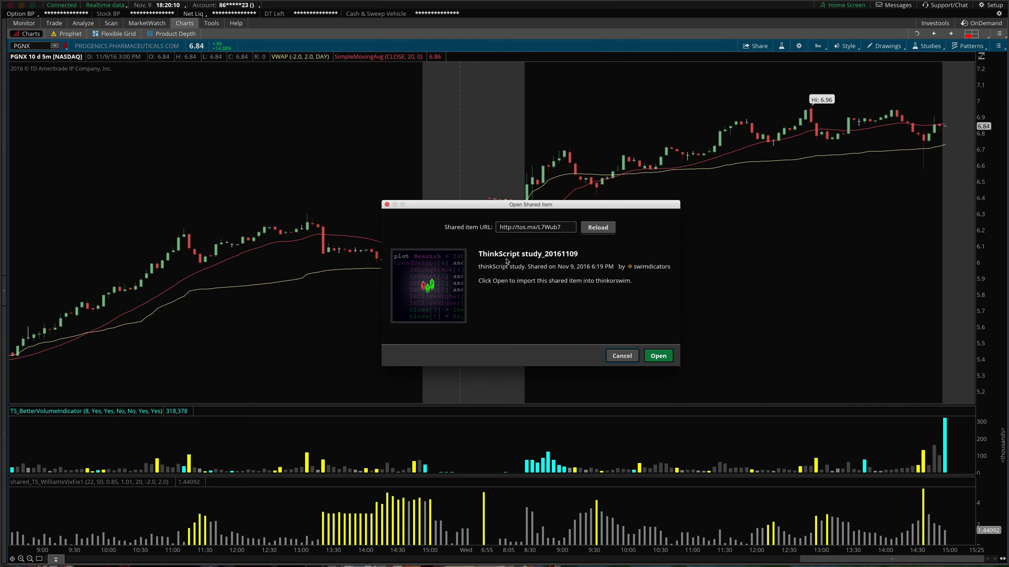
left_click(656, 357)
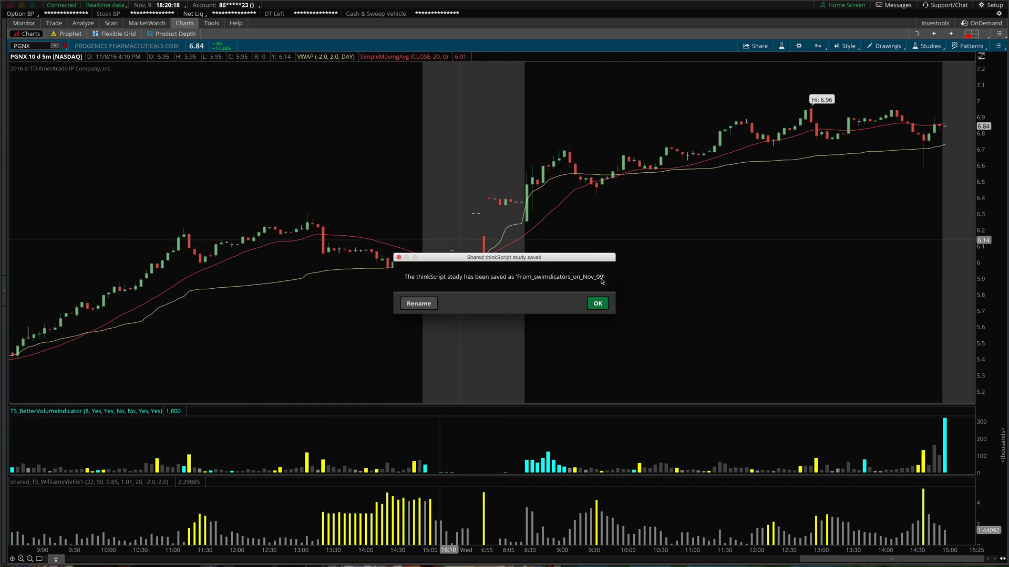
- Rename the newly imported study to TEST1
left_click(428, 304)
type("TEST1")
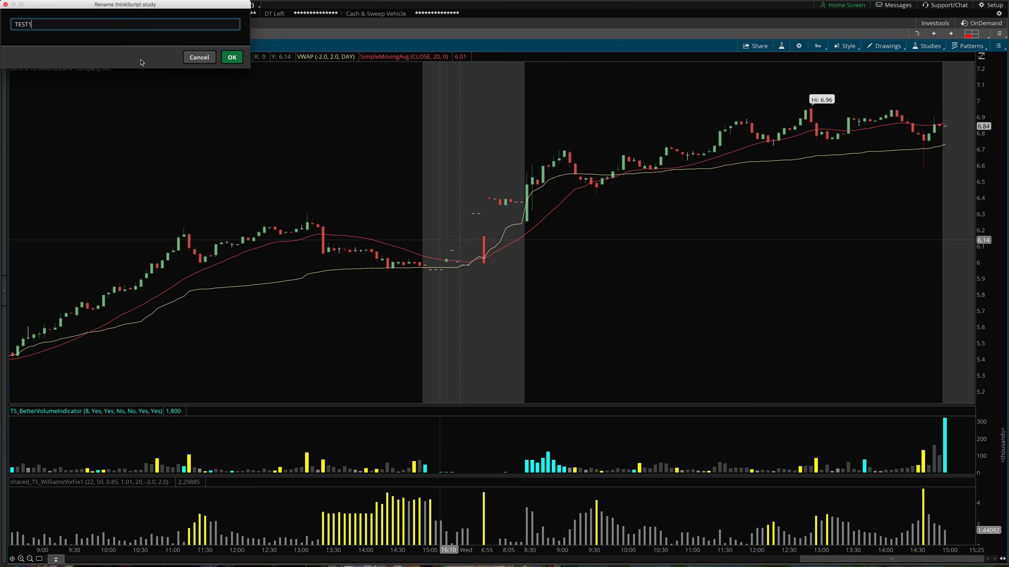
left_click(238, 60)
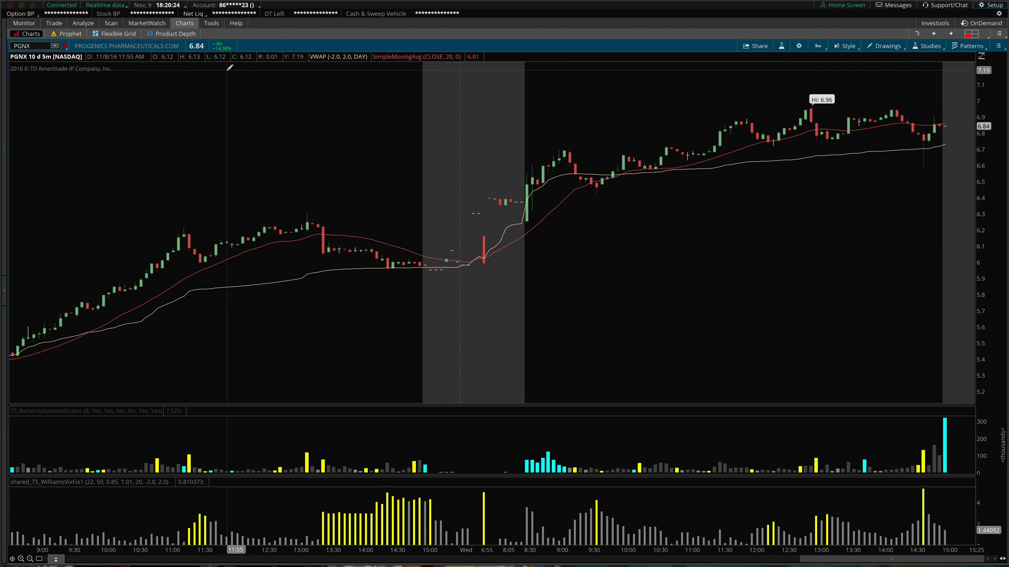
- Search for test1 and apply TEST1 to the PGNX chart as a lower study
left_click(781, 46)
left_click(350, 193)
type("test1")
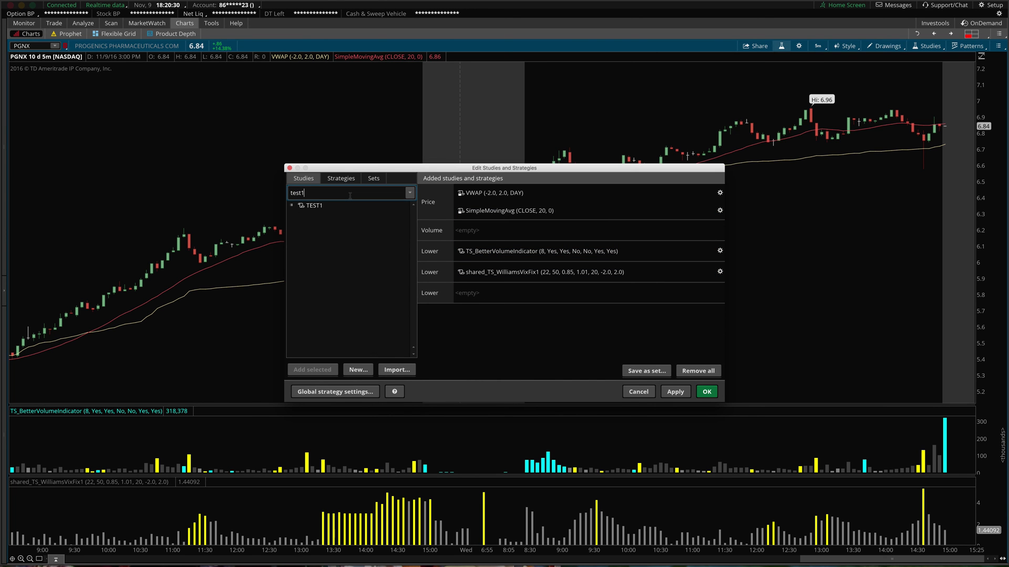
double_click(315, 205)
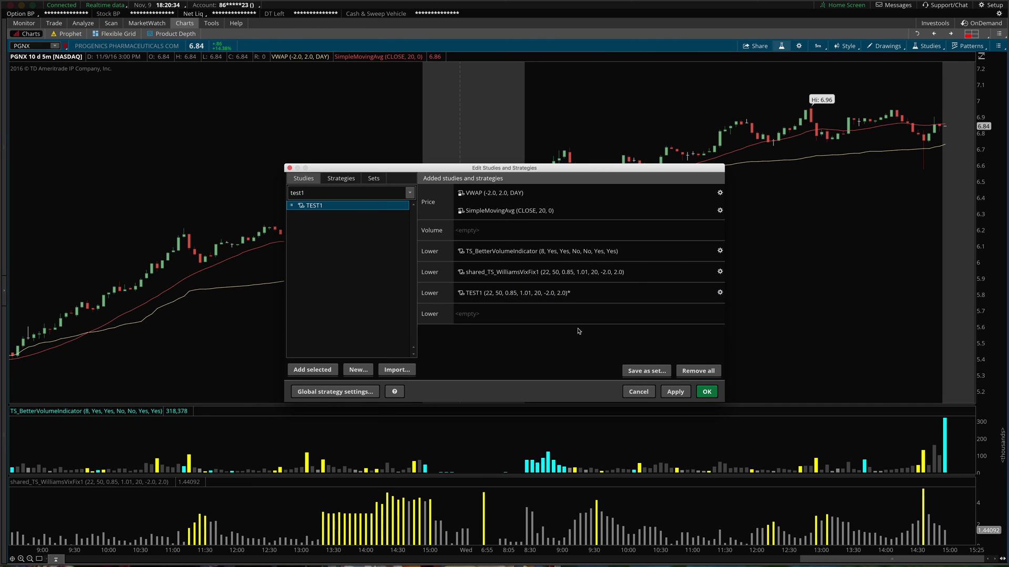
left_click(682, 393)
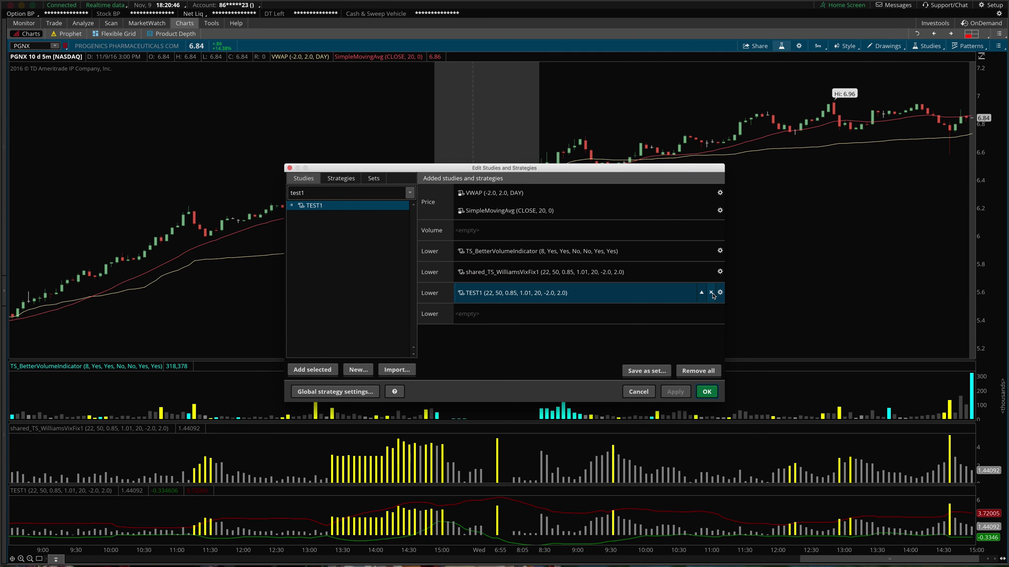
- Remove TEST1 from the chart, delete it from the study library, and confirm with OK
left_click(711, 293)
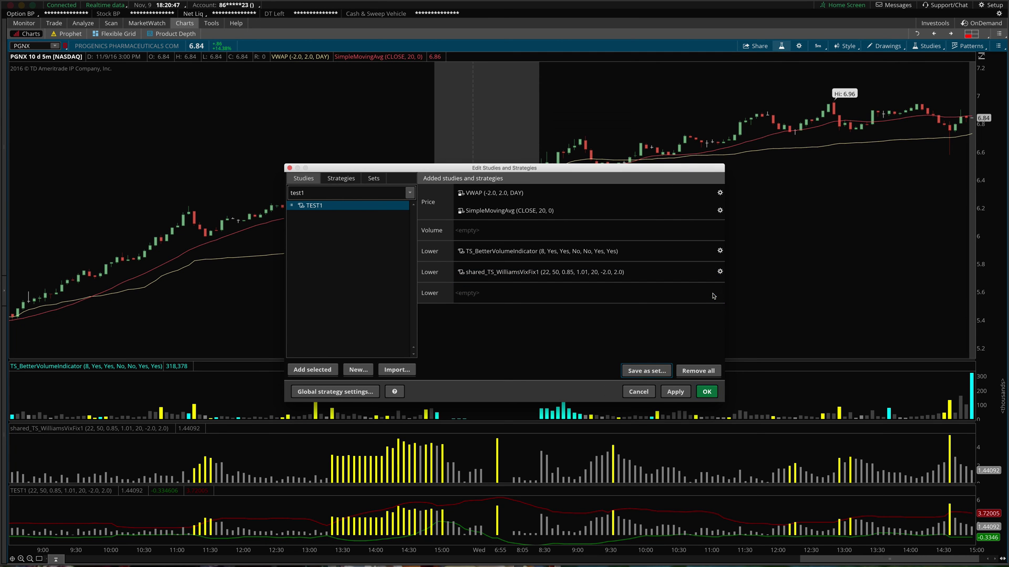
right_click(342, 209)
left_click(359, 298)
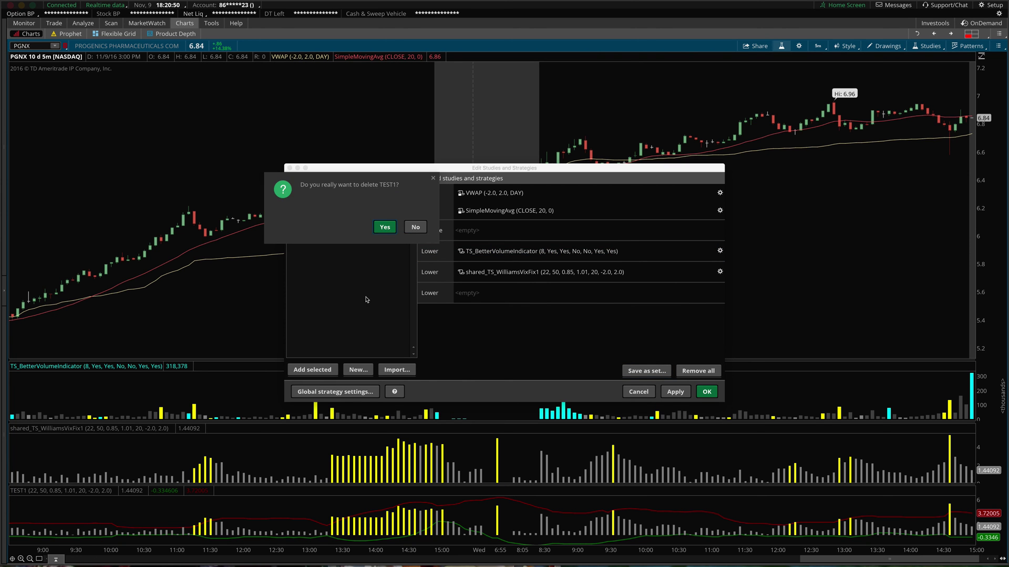
left_click(383, 227)
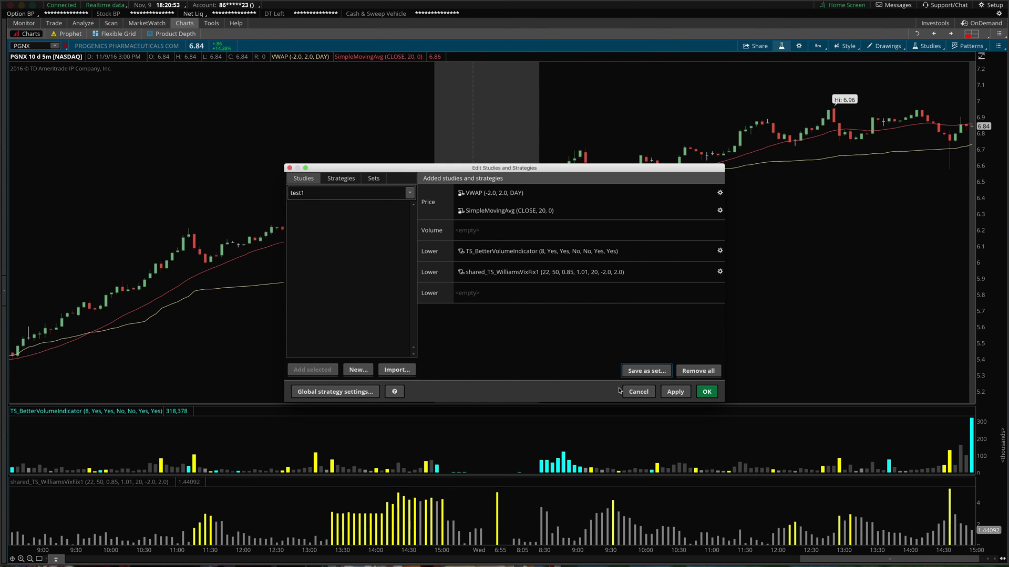
left_click(707, 391)
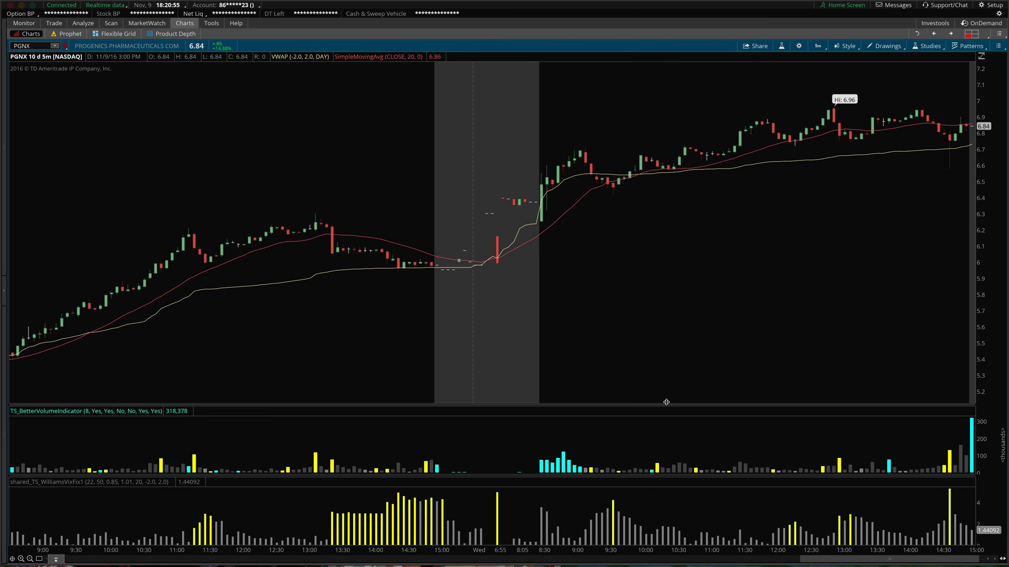
- Drag the price pane divider down to enlarge it, then reopen Edit Studies and Strategies
left_click_drag(667, 402, 671, 479)
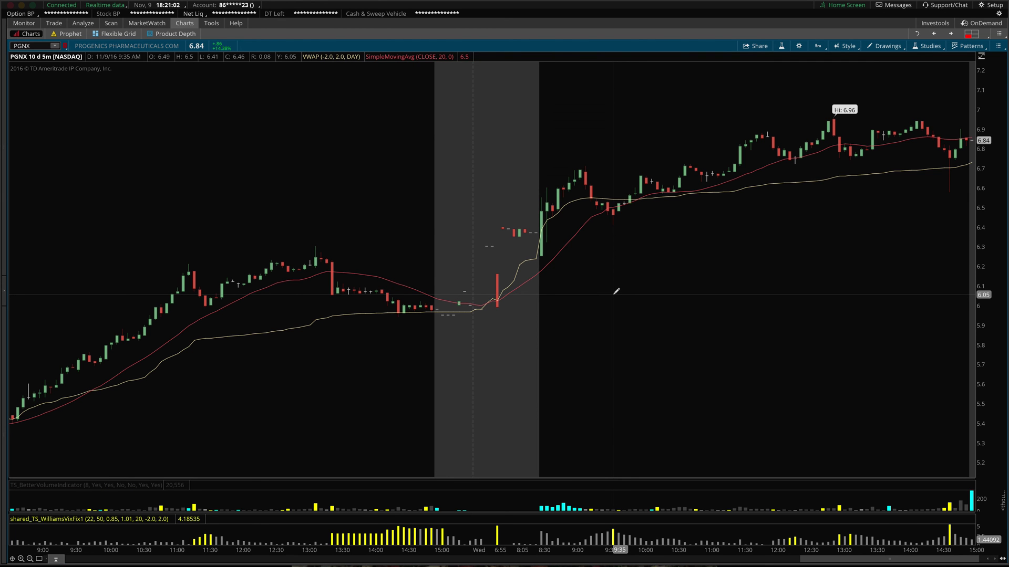
scroll(616, 291, "down", 5)
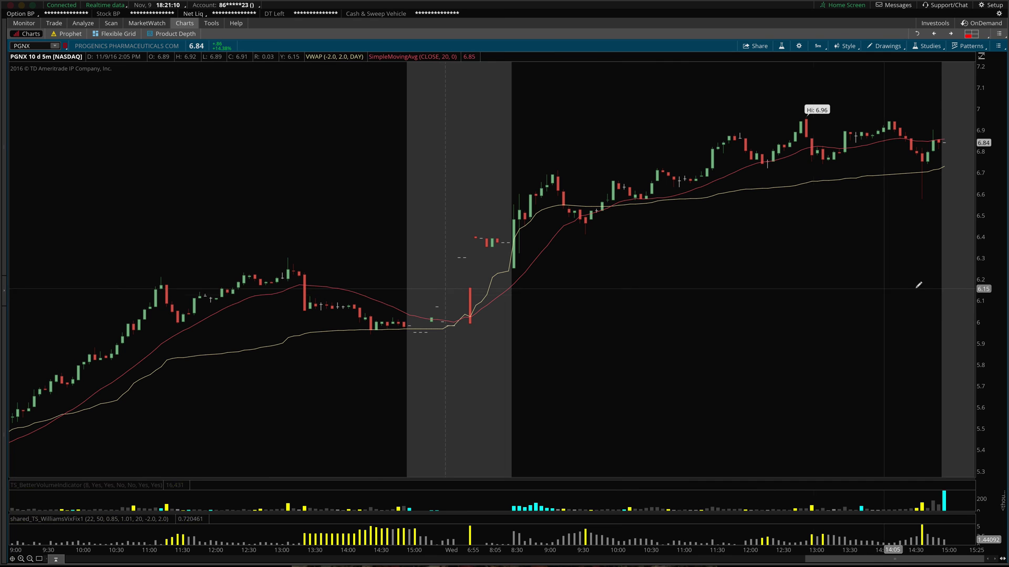
left_click(927, 46)
left_click(899, 92)
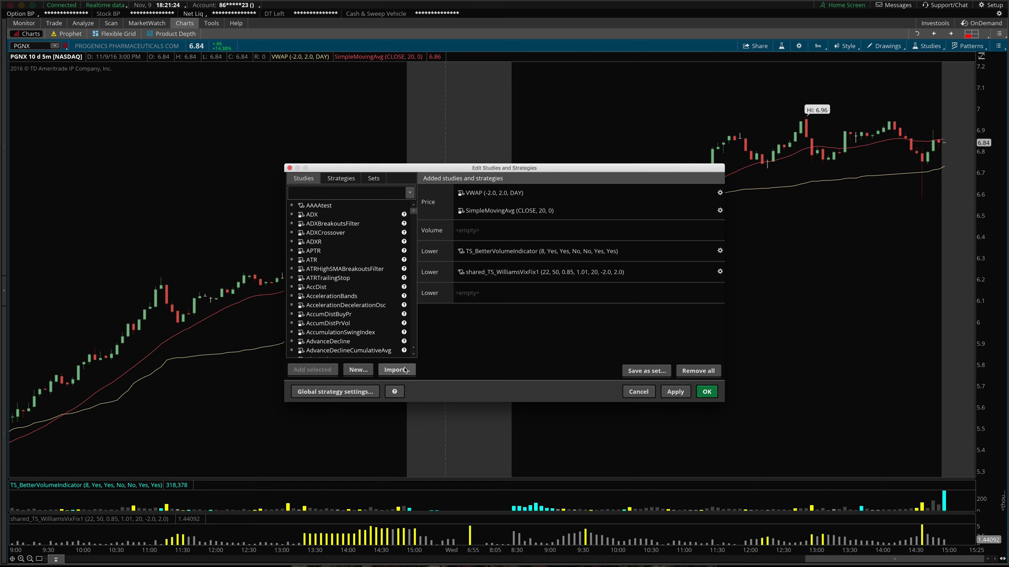
- Show all installed Mac applications from the Dock's Applications stack
mouse_move(444, 558)
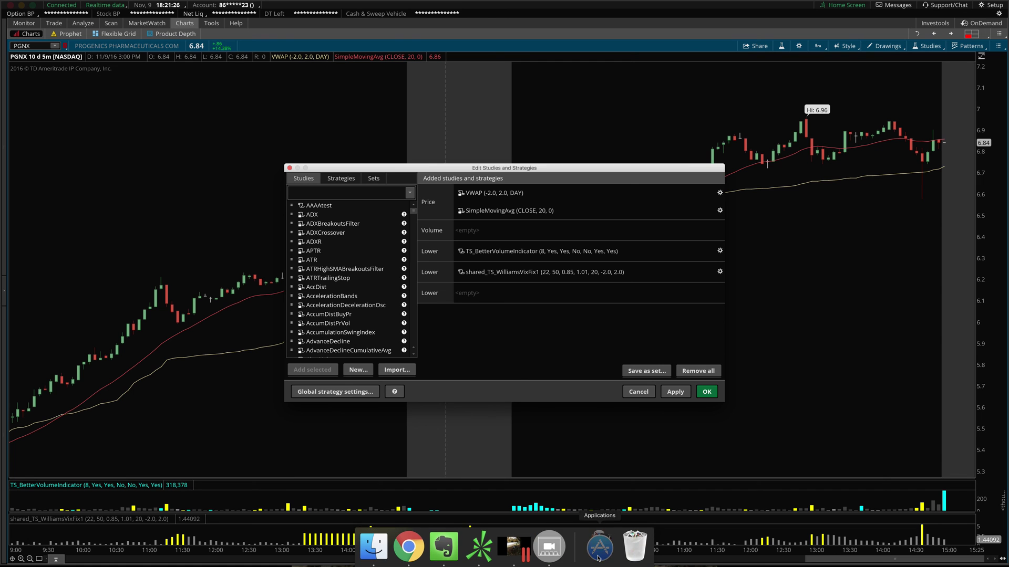
left_click(599, 557)
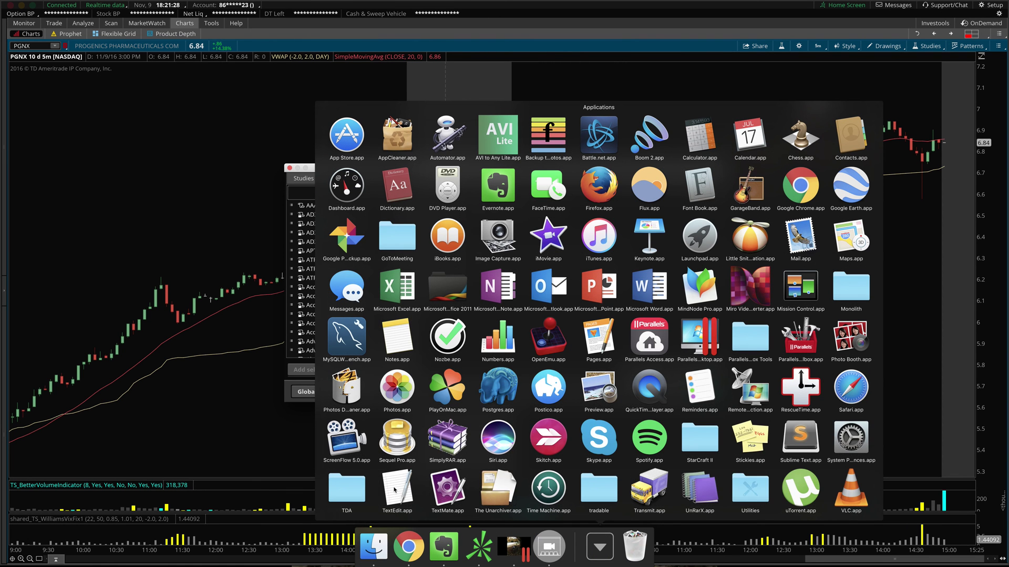
- Duplicate the GapUpLevel code in TextEdit and save it as GapUpLevelSTUDY.ts, keeping the .ts extension
left_click(396, 492)
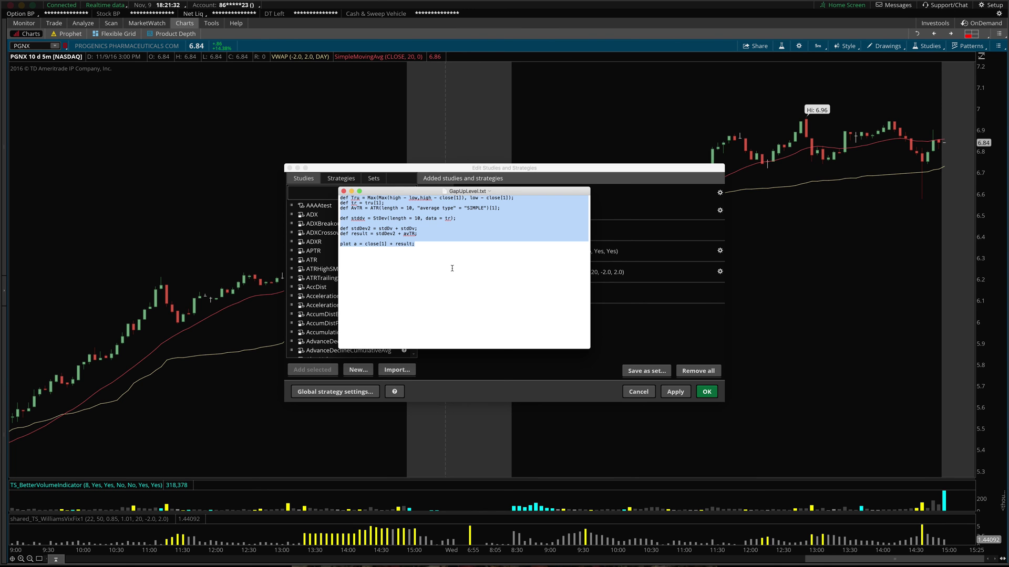
key("shift+super+s")
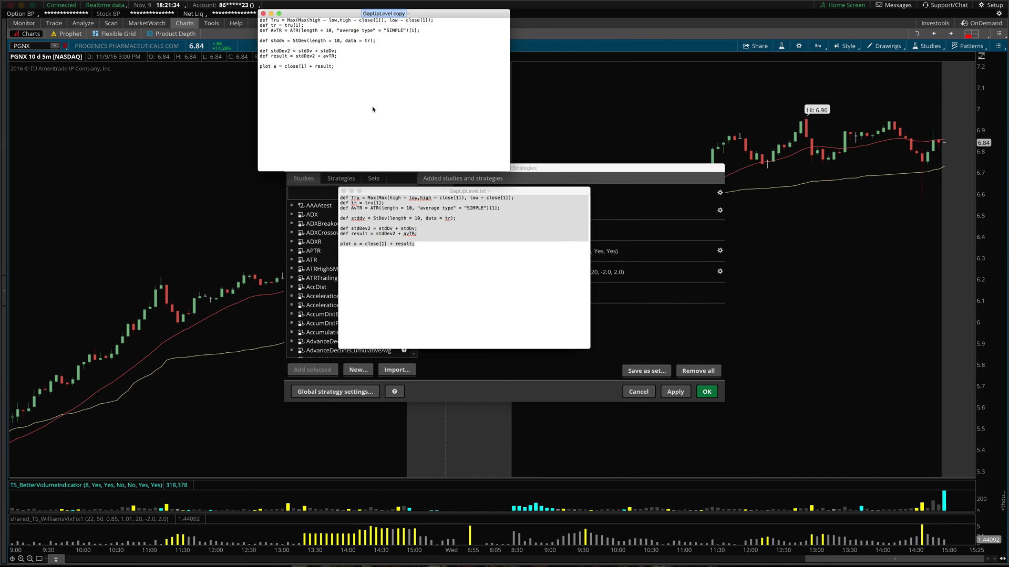
key("super+s")
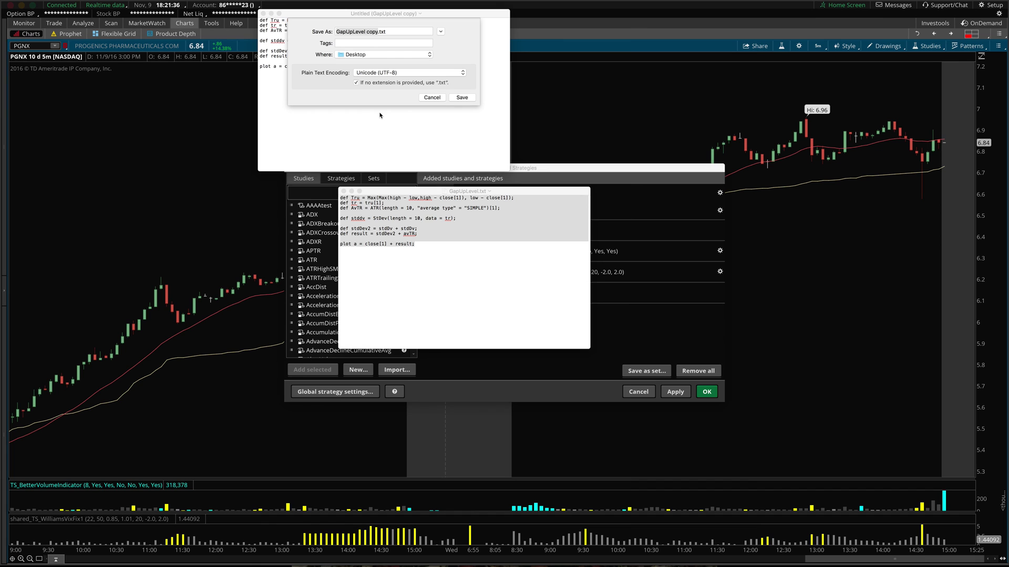
left_click(375, 31)
double_click(373, 32)
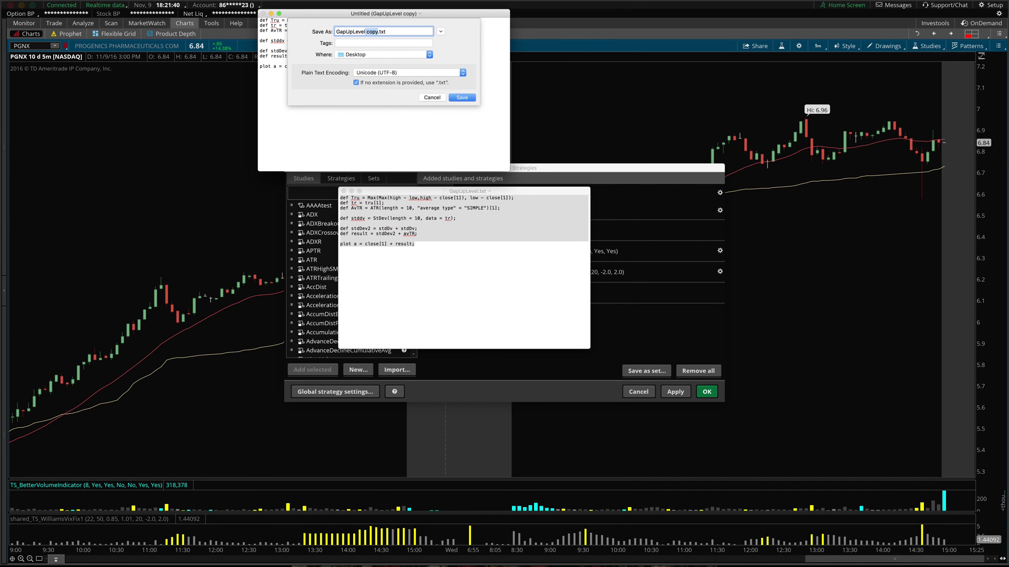
type("STUDY.t")
key("Delete")
key("Delete")
key("Delete")
key("Delete")
type("s")
left_click(462, 97)
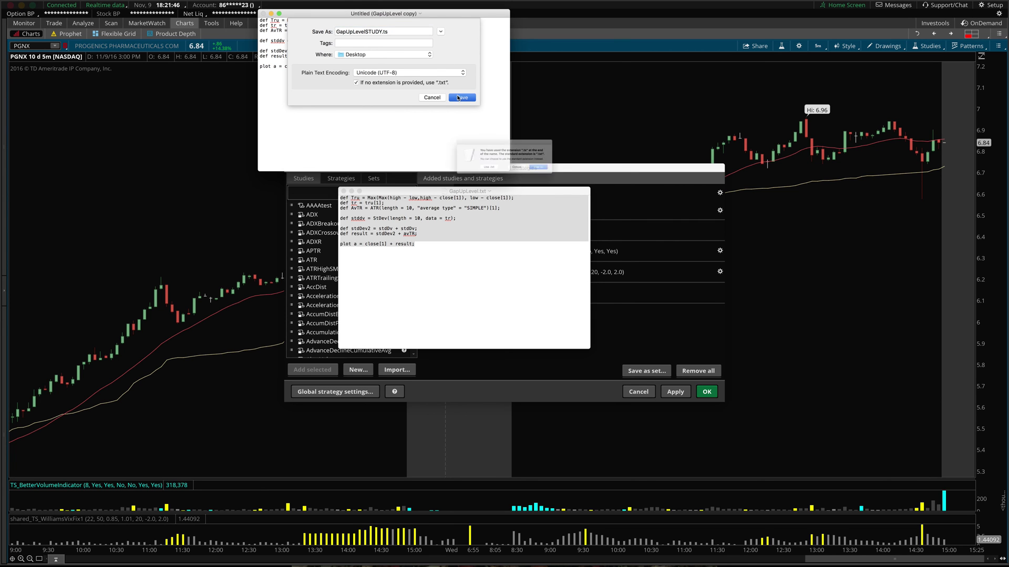
left_click(564, 175)
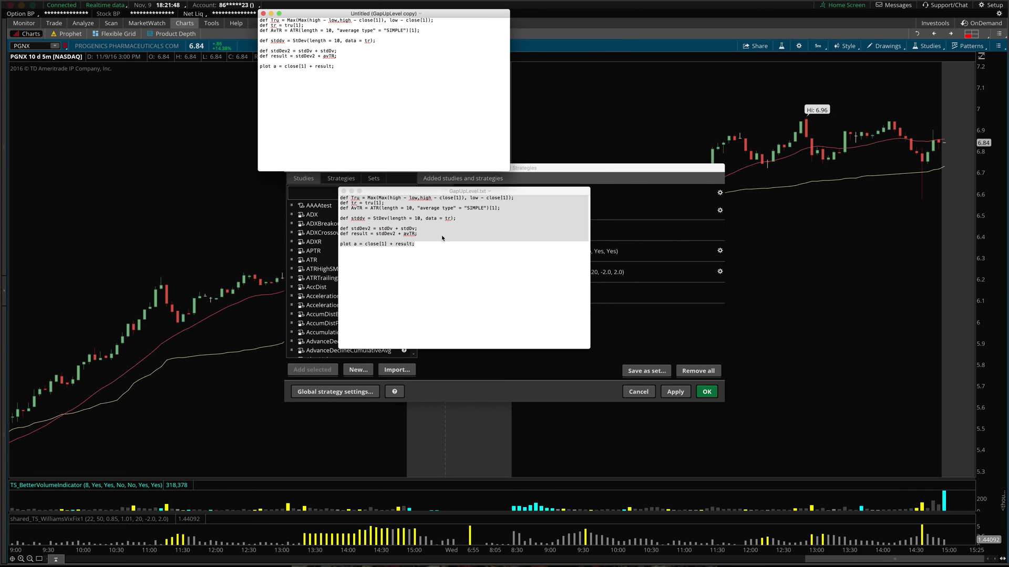
- Close the original GapUpLevel.txt window and move GapUpLevelSTUDY.ts out of the way
left_click(344, 191)
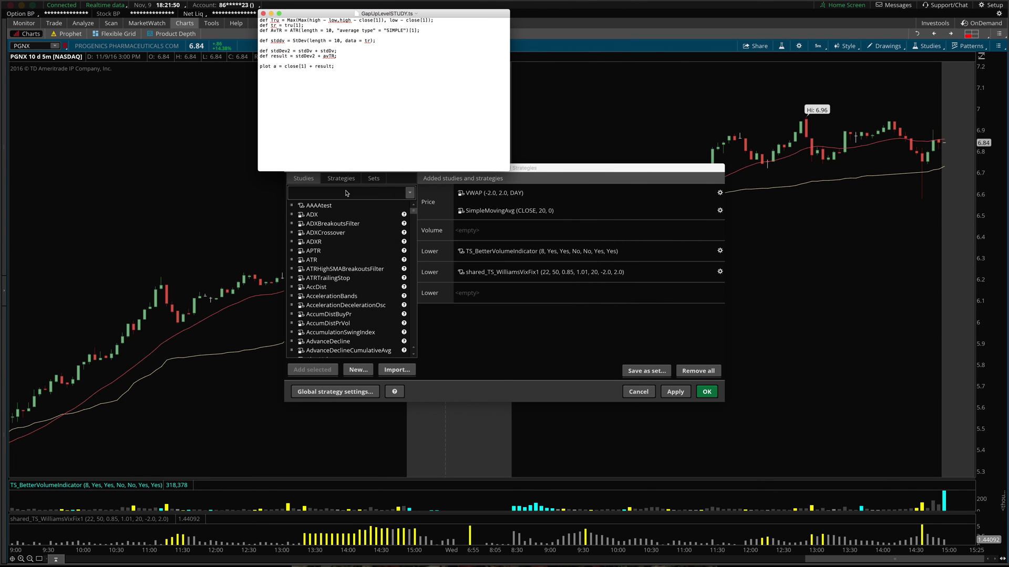
left_click_drag(392, 14, 526, 306)
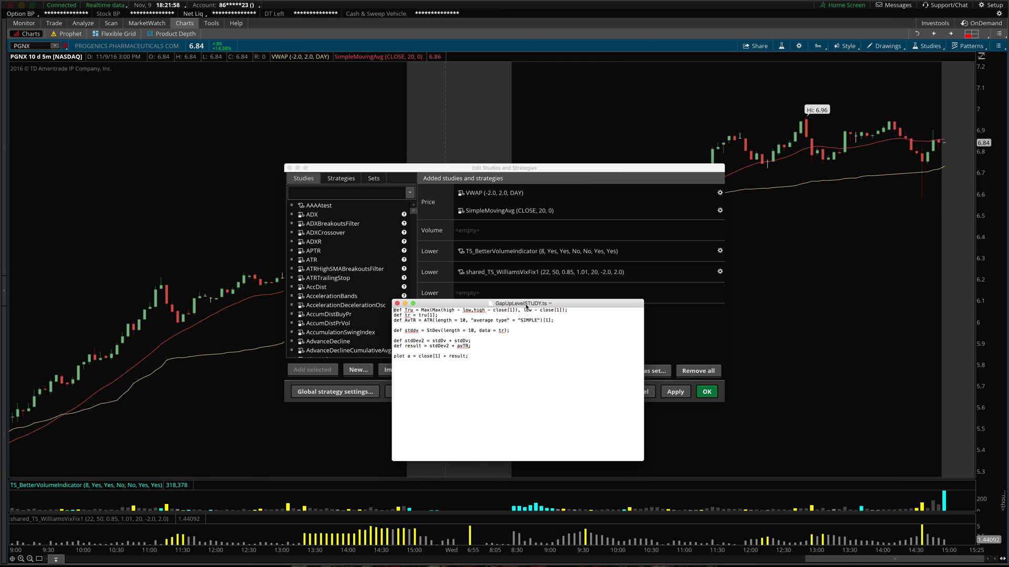
key("super+Tab")
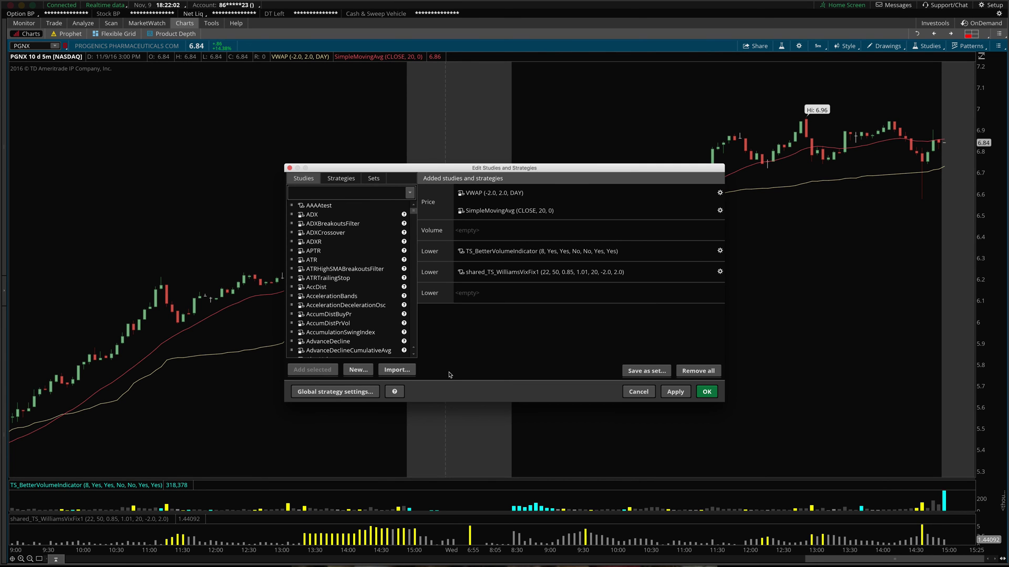
- Import GapUpLevelSTUDY.ts from the Desktop and filter the studies list by 'gapu'
left_click(409, 374)
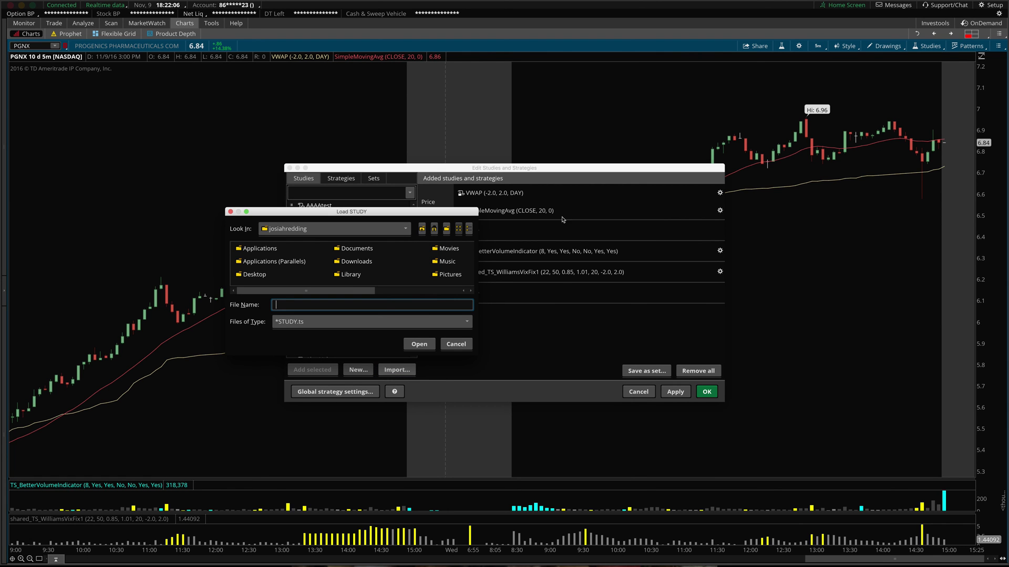
double_click(253, 275)
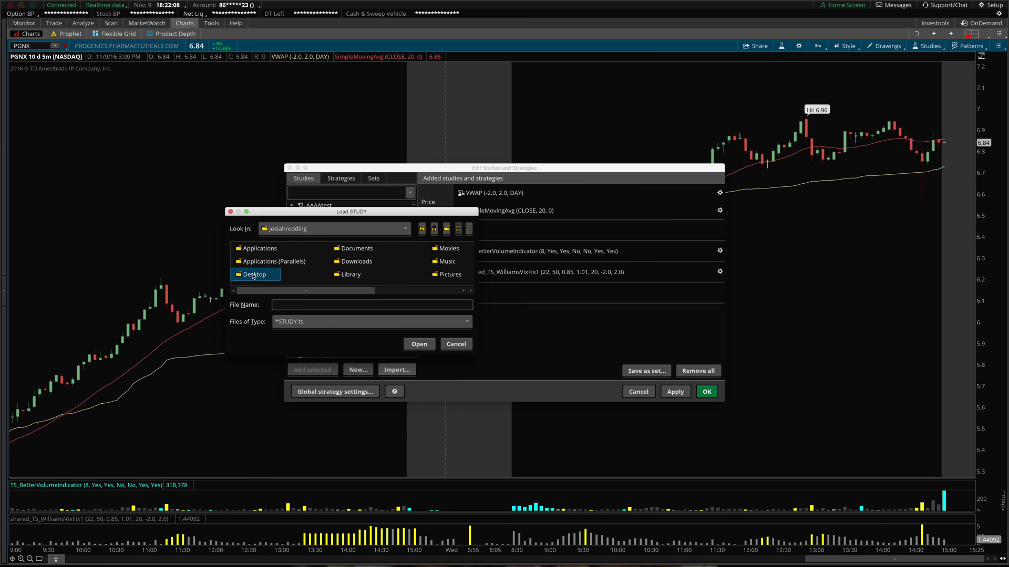
left_click(370, 276)
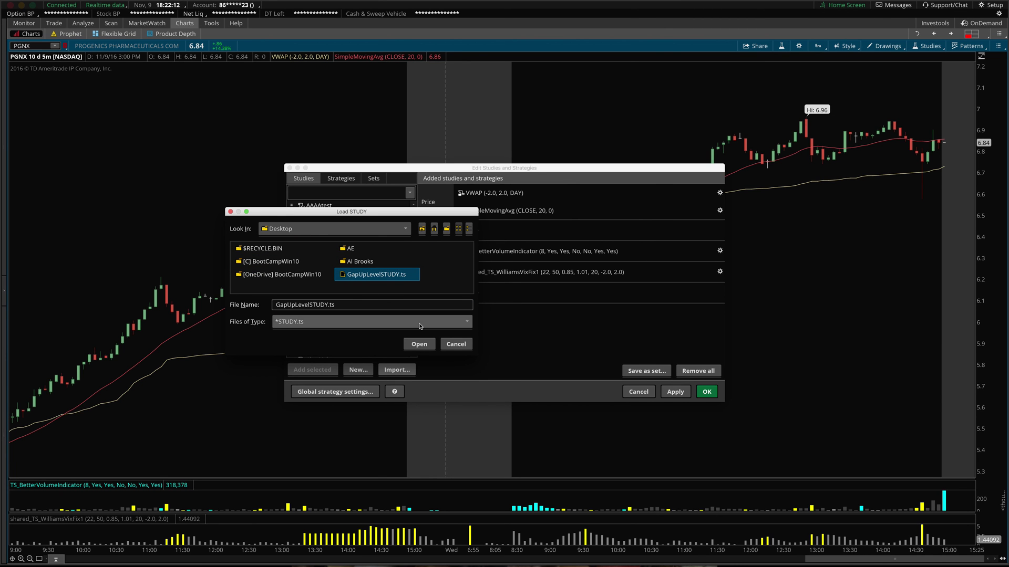
left_click(419, 344)
left_click(367, 193)
type("gapup")
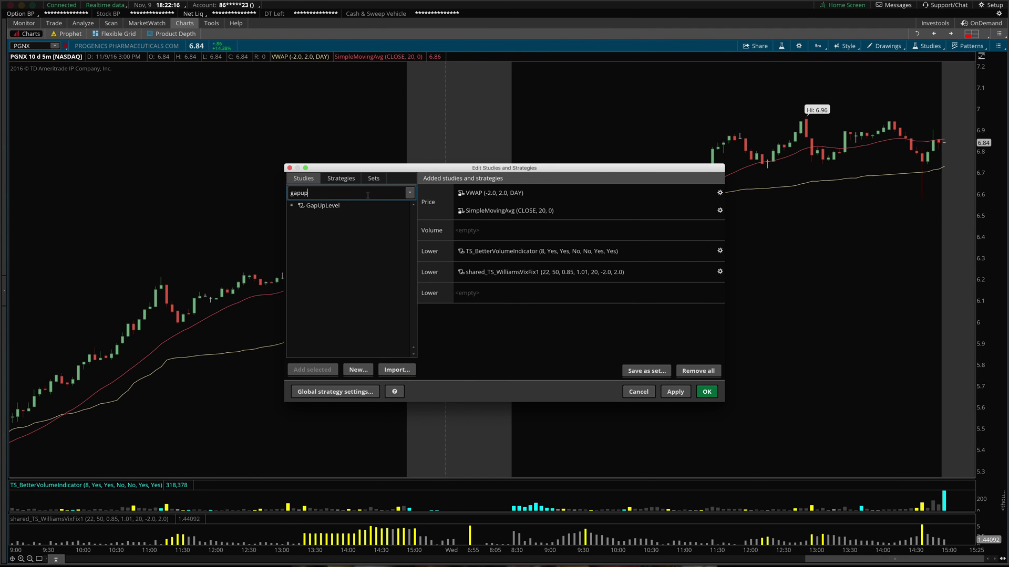
- Delete the GapUpLevel study from the library and clear the 'gapu' search
left_click(342, 208)
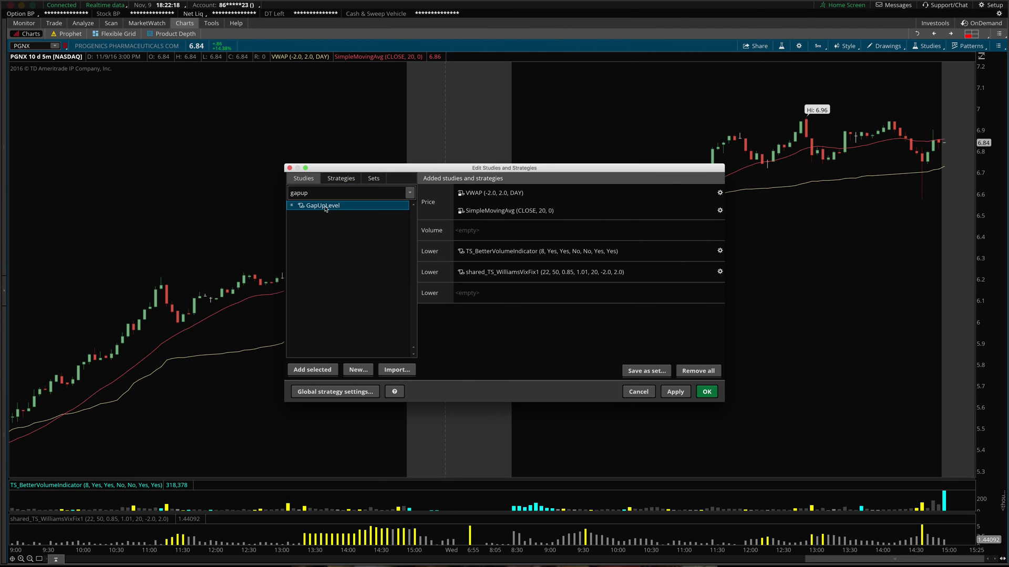
right_click(334, 209)
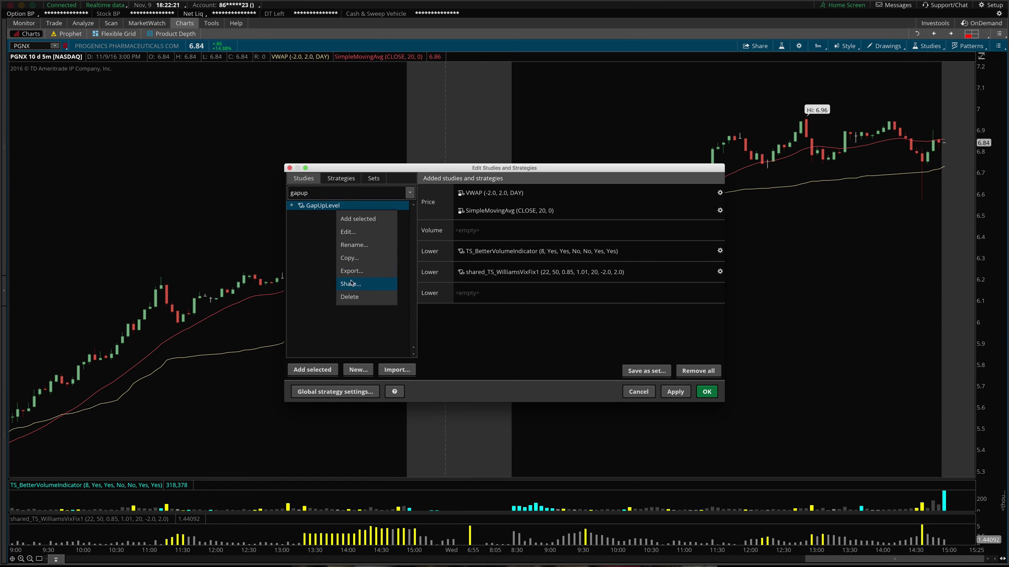
left_click(350, 297)
left_click(380, 228)
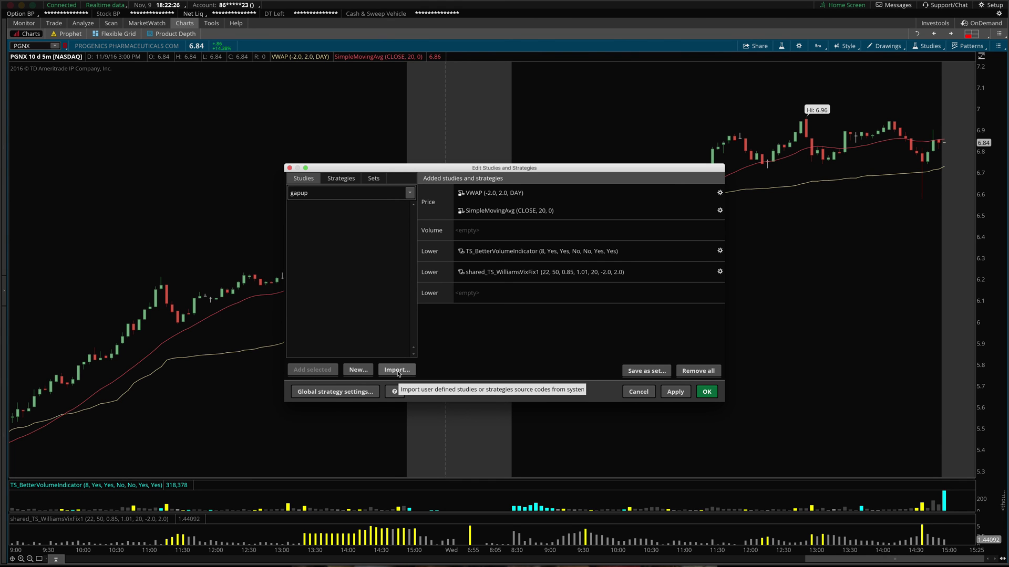
double_click(329, 193)
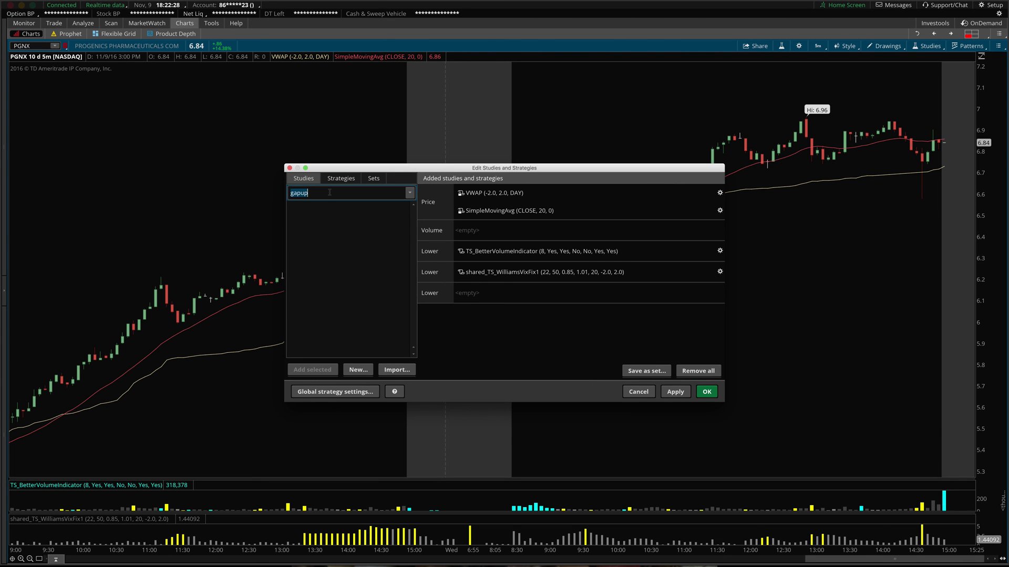
key("BackSpace")
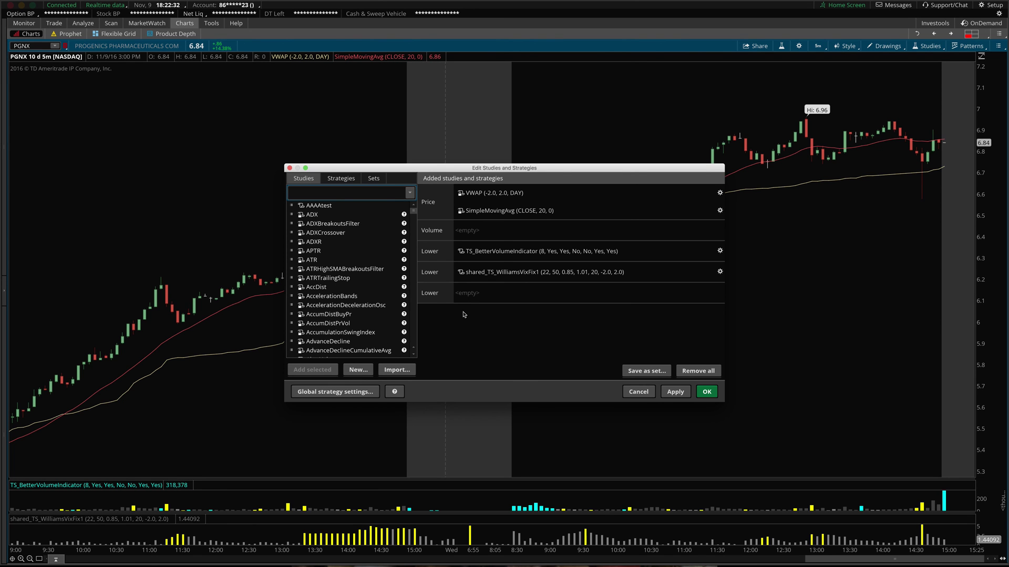
- Start a new study, paste and clear the shared link, then discard the changes
left_click(358, 370)
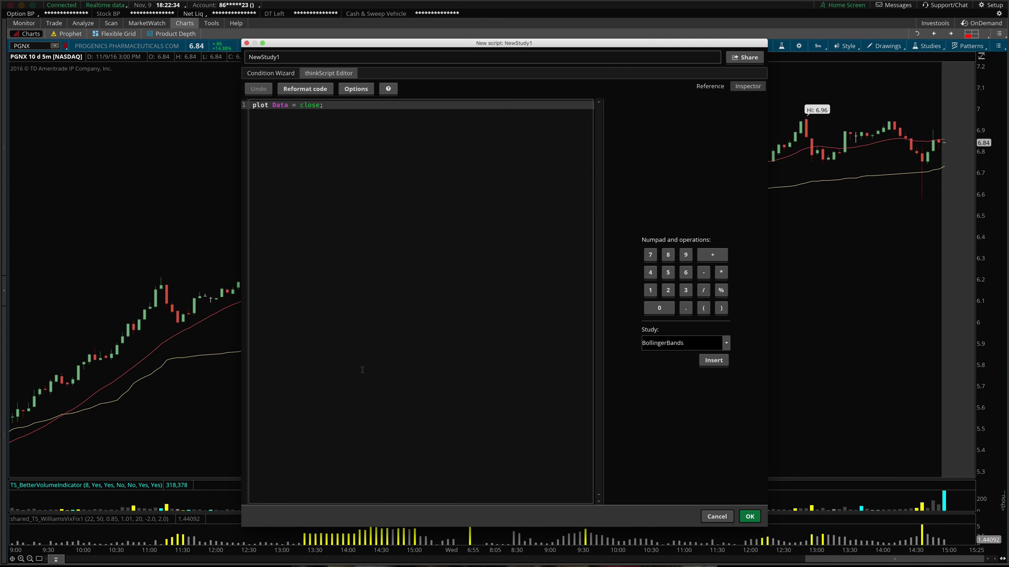
left_click(377, 365)
key("ctrl+a")
key("ctrl+a")
key("ctrl+c")
key("BackSpace")
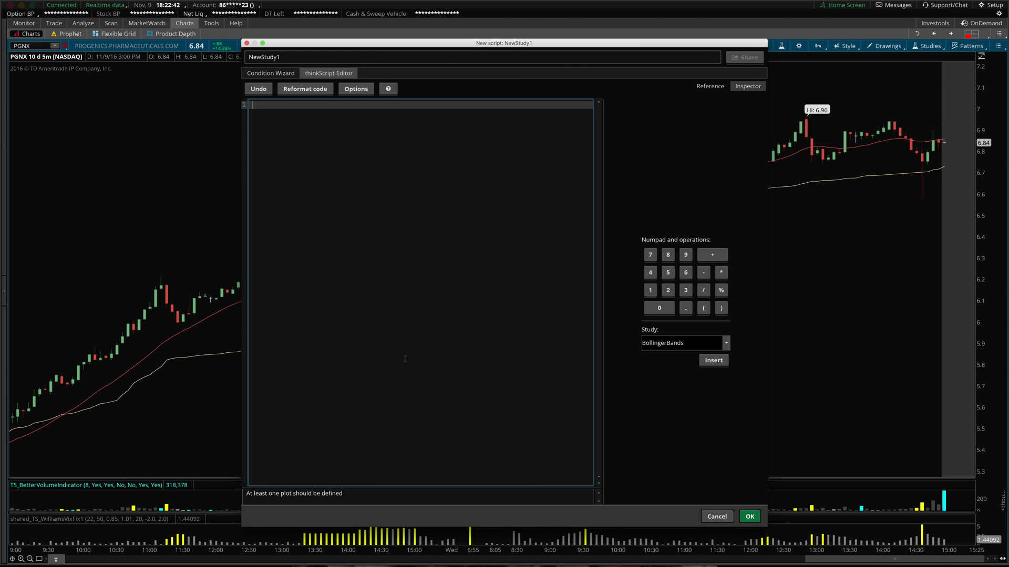
key("Escape")
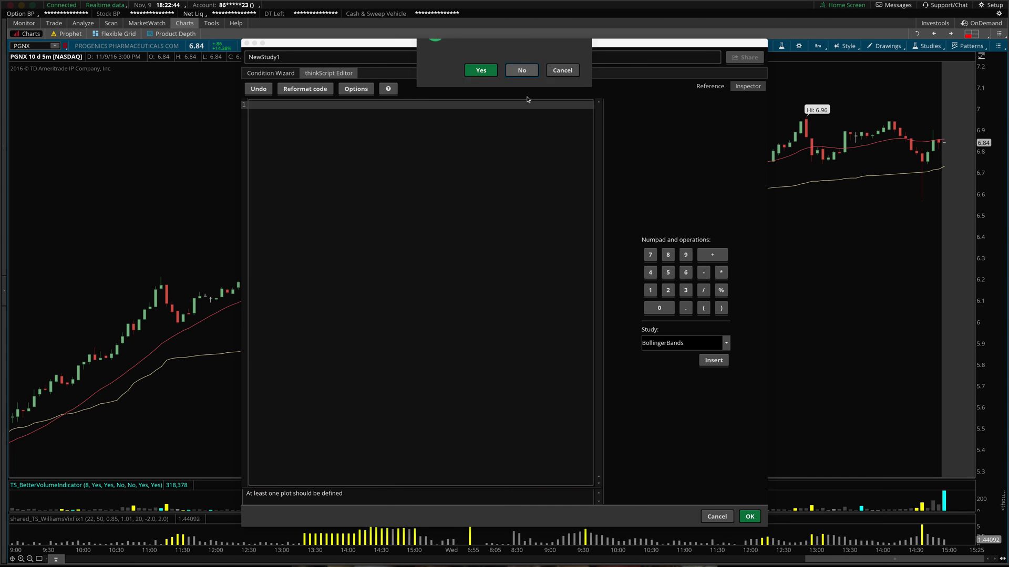
left_click(521, 70)
- Create a new study named JRTEST plotting Data = close
left_click(368, 372)
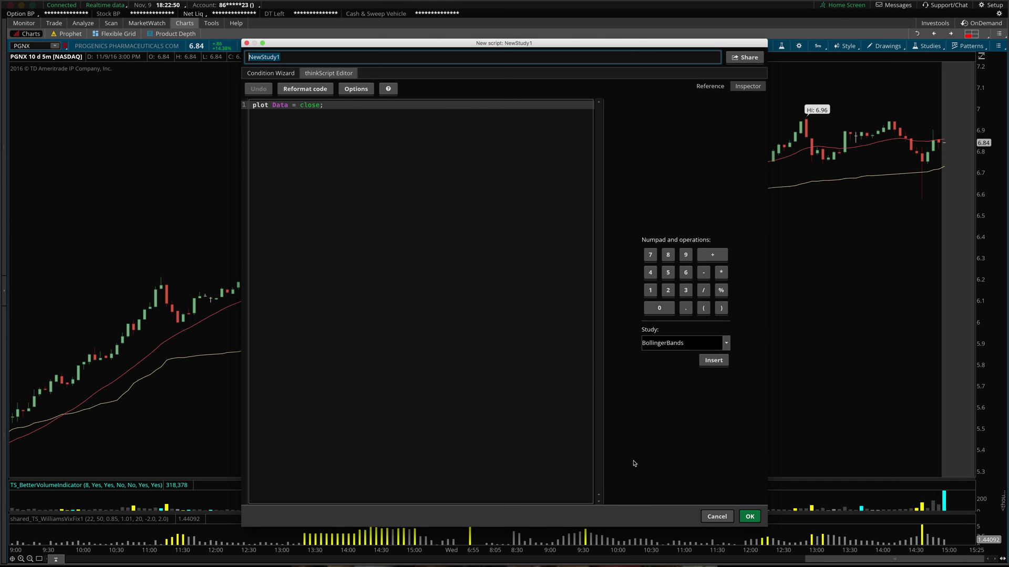
type("JRTEST")
left_click(750, 517)
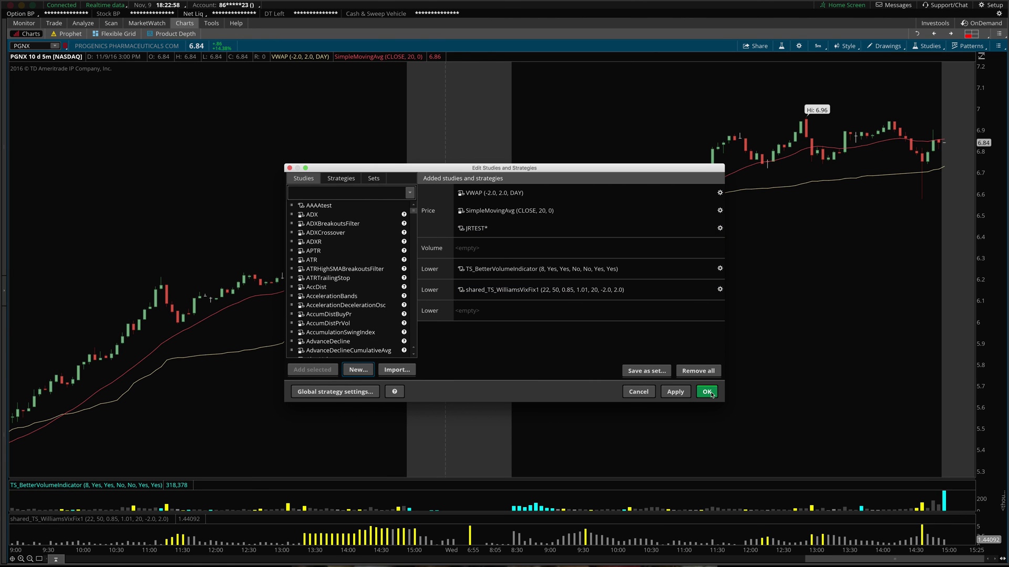
- Apply JRTEST to the PGNX chart, then remove it and apply again
left_click(673, 393)
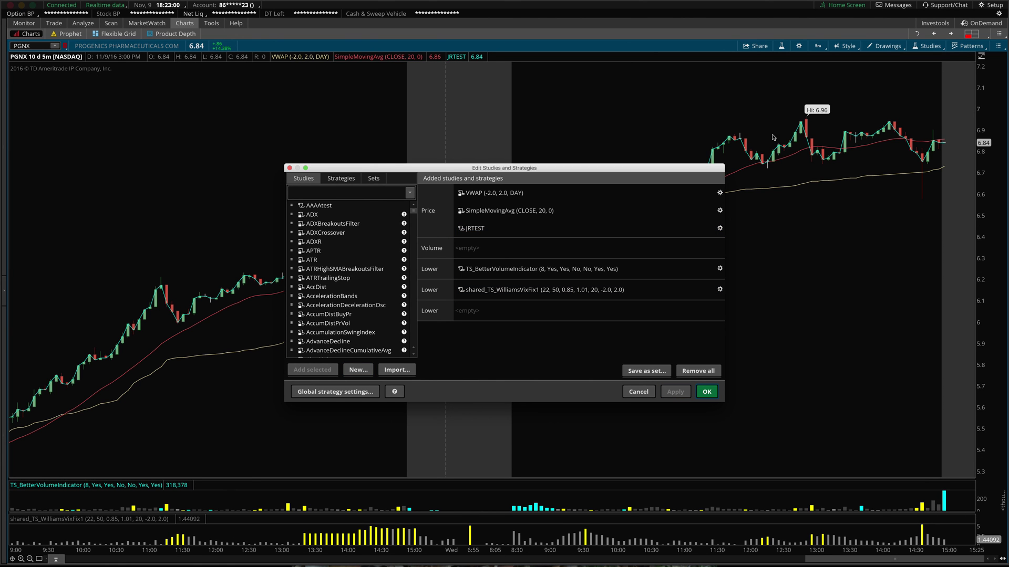
right_click(544, 233)
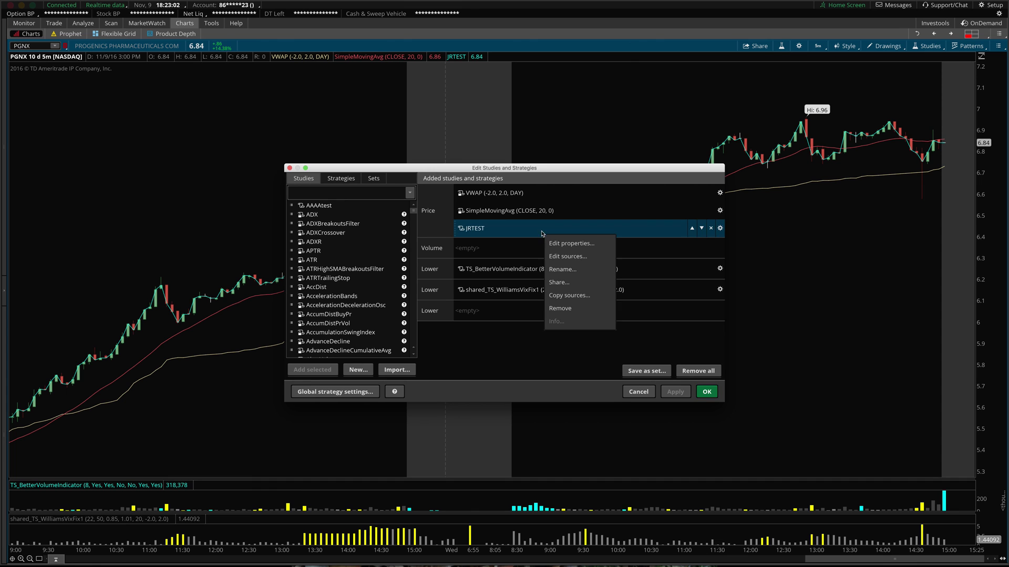
left_click(561, 308)
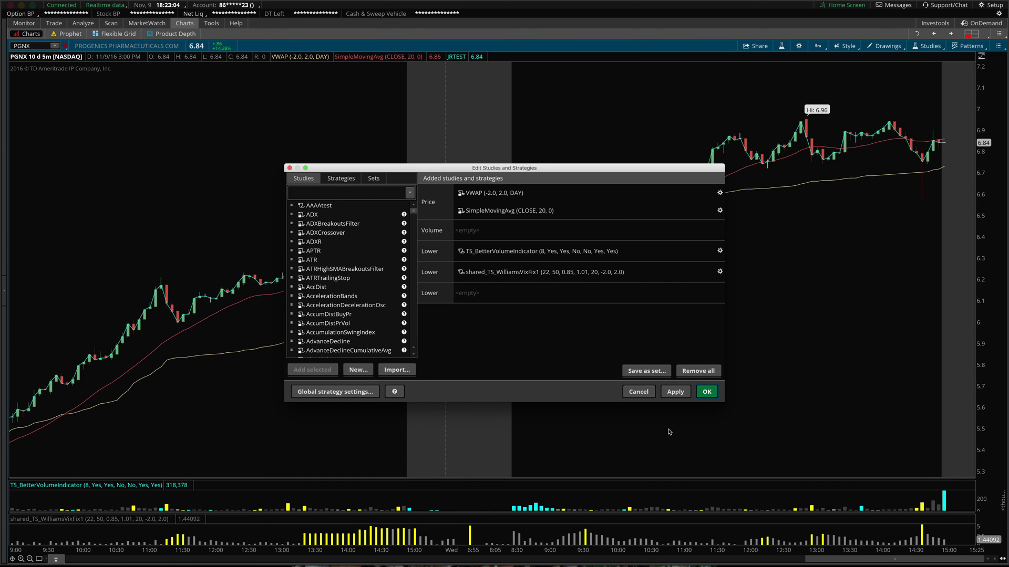
left_click(682, 390)
- Search 'jrte', delete JRTEST from the study library, and close the studies dialog
left_click(354, 191)
type("jrte")
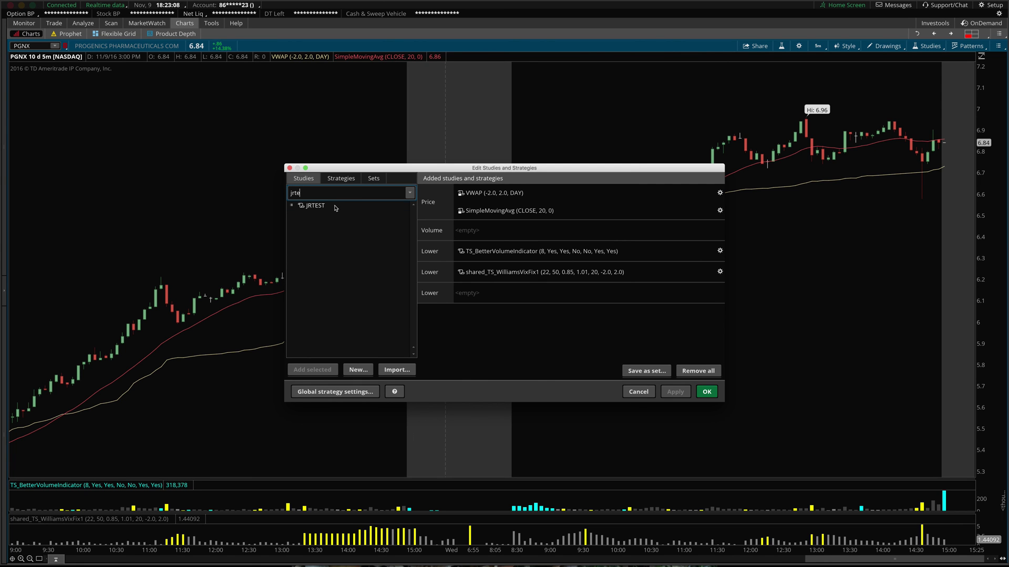
right_click(335, 208)
left_click(358, 295)
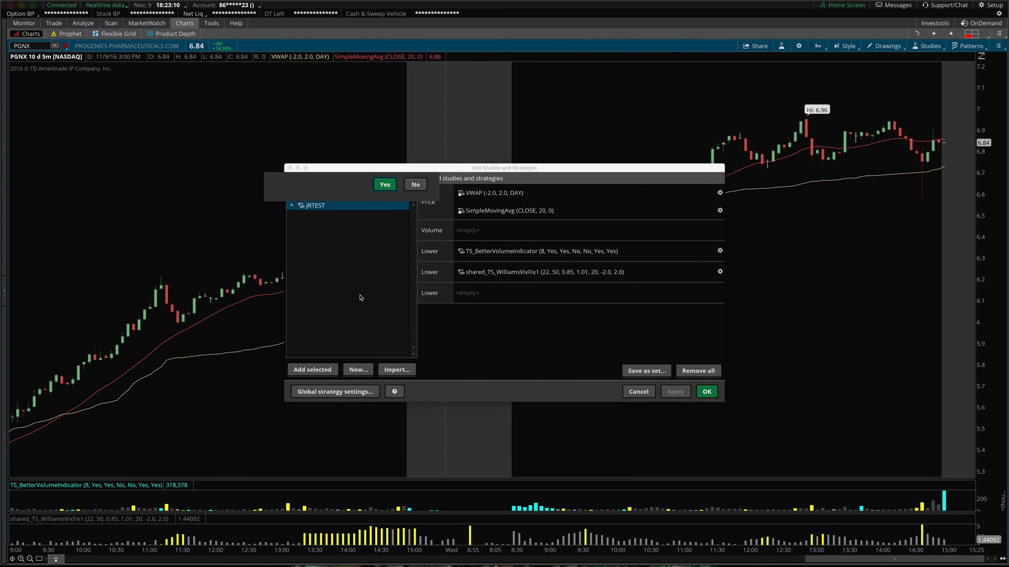
left_click(384, 231)
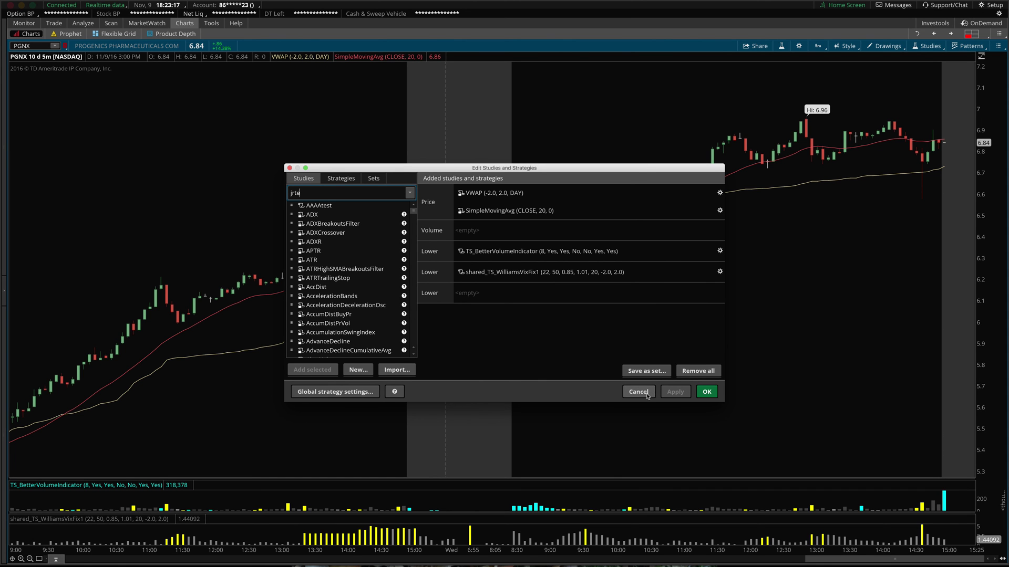
left_click(704, 391)
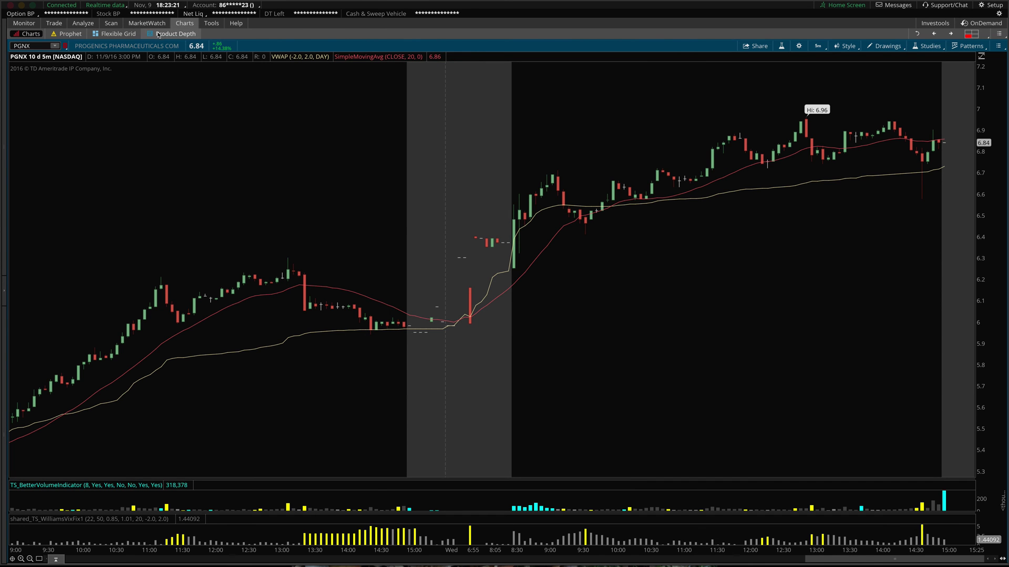
- In Stock Hacker, remove the Last and Average_Volume filters and add an ADXCrossover study filter
left_click(87, 23)
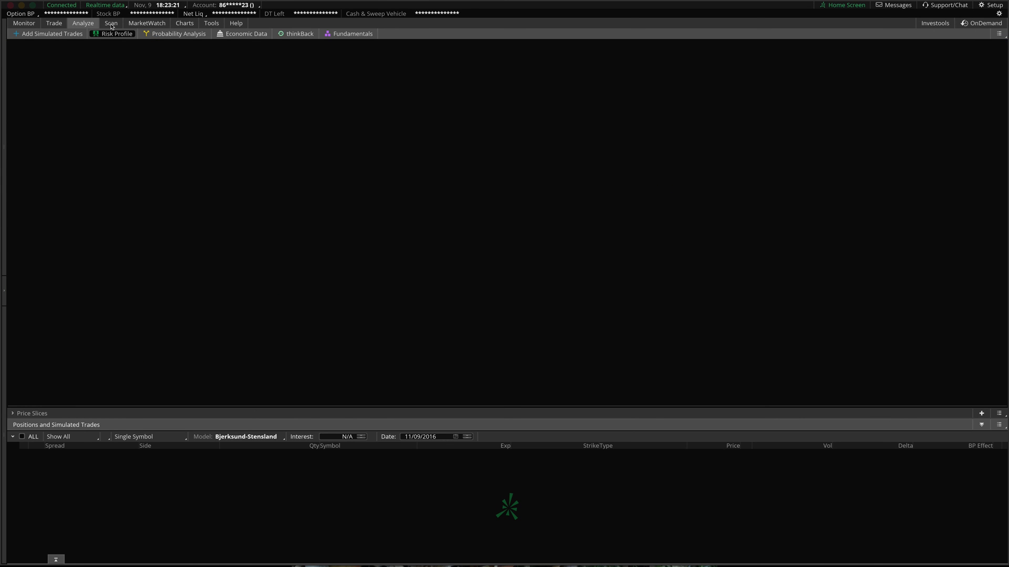
left_click(111, 24)
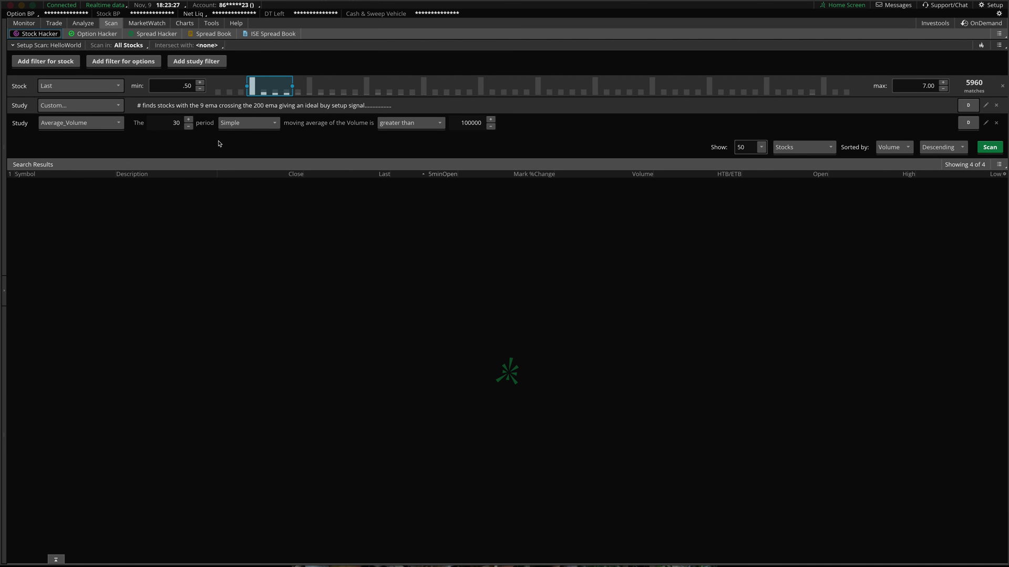
left_click(4, 262)
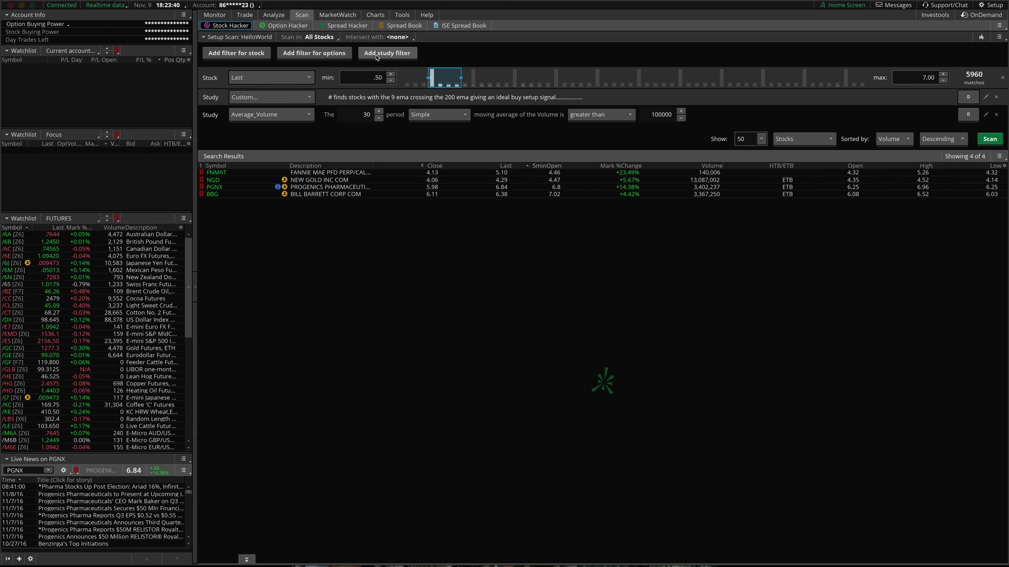
left_click(1001, 78)
left_click(998, 78)
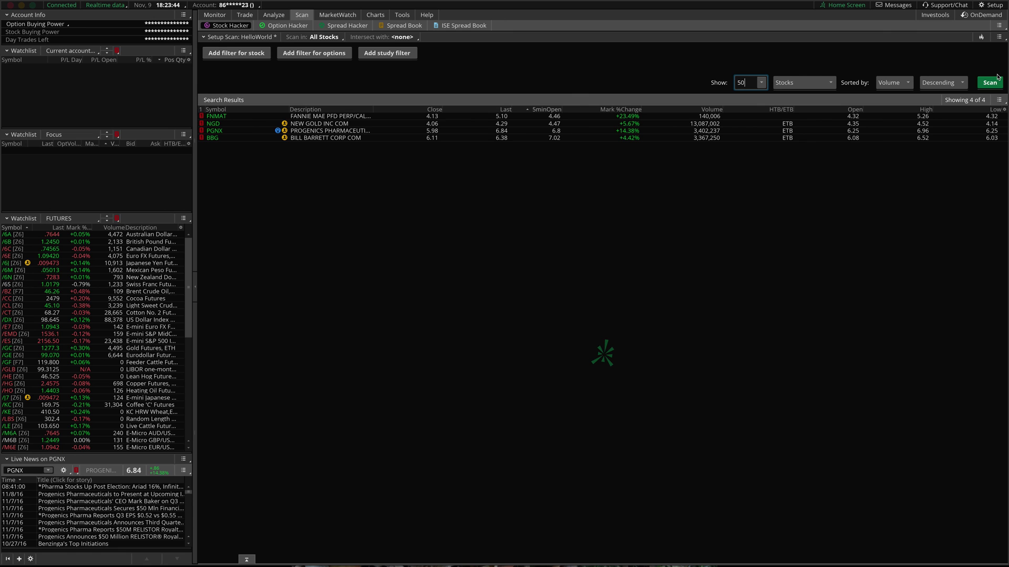
left_click(377, 59)
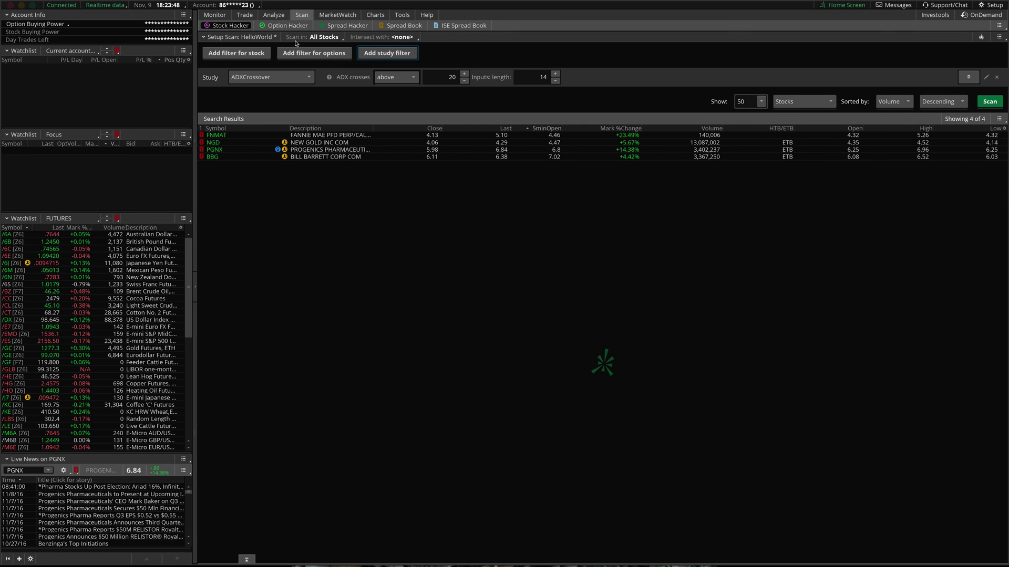
- Switch the ADXCrossover filter to Custom and open its thinkScript code editor
mouse_move(244, 15)
left_click(265, 78)
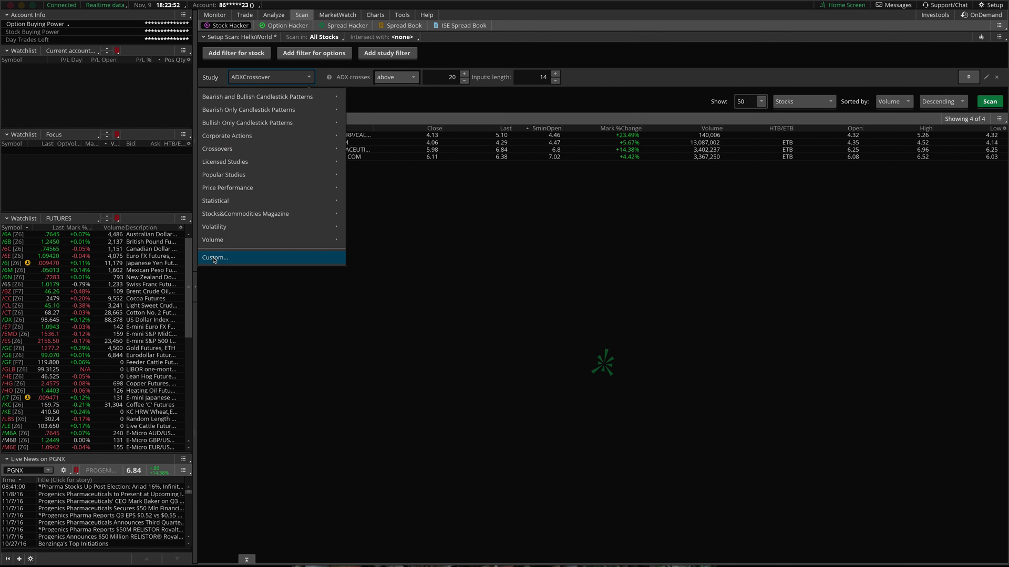
left_click(215, 258)
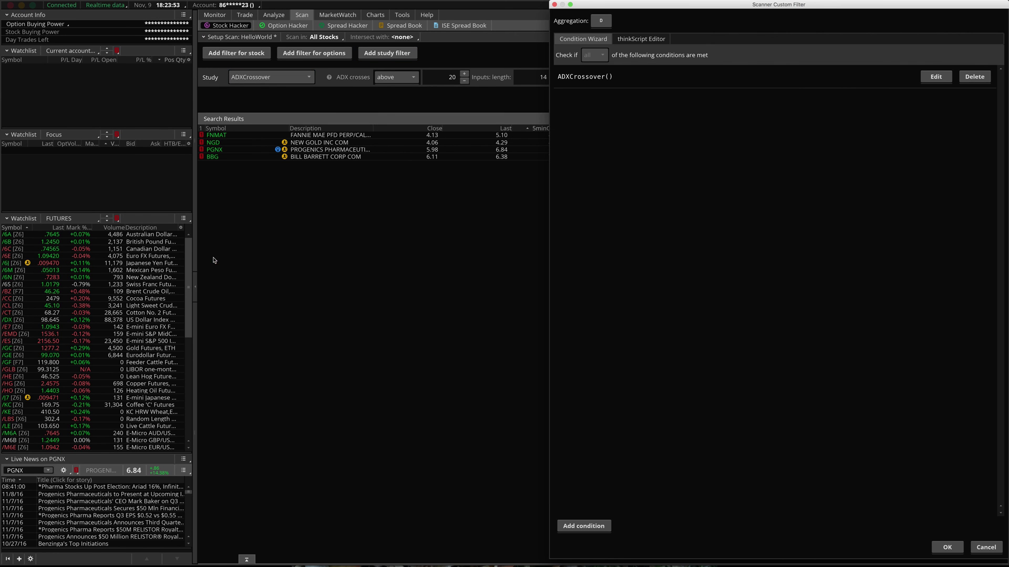
left_click(640, 39)
- Paste and clear a link in the filter code, cancel, then delete the ADXCrossover filter
left_click(667, 109)
key("ctrl+a")
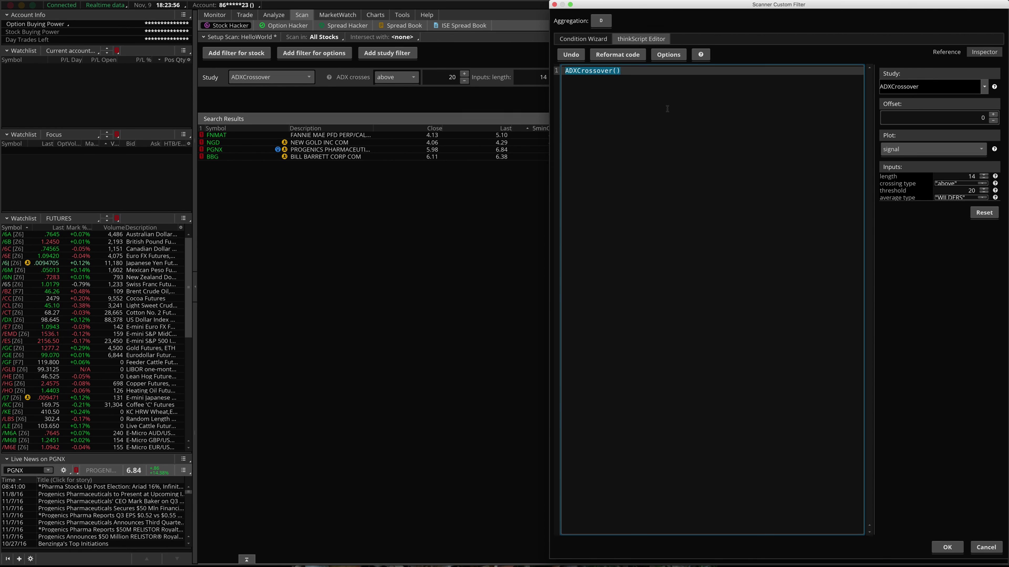
key("ctrl+v")
key("ctrl+a")
key("BackSpace")
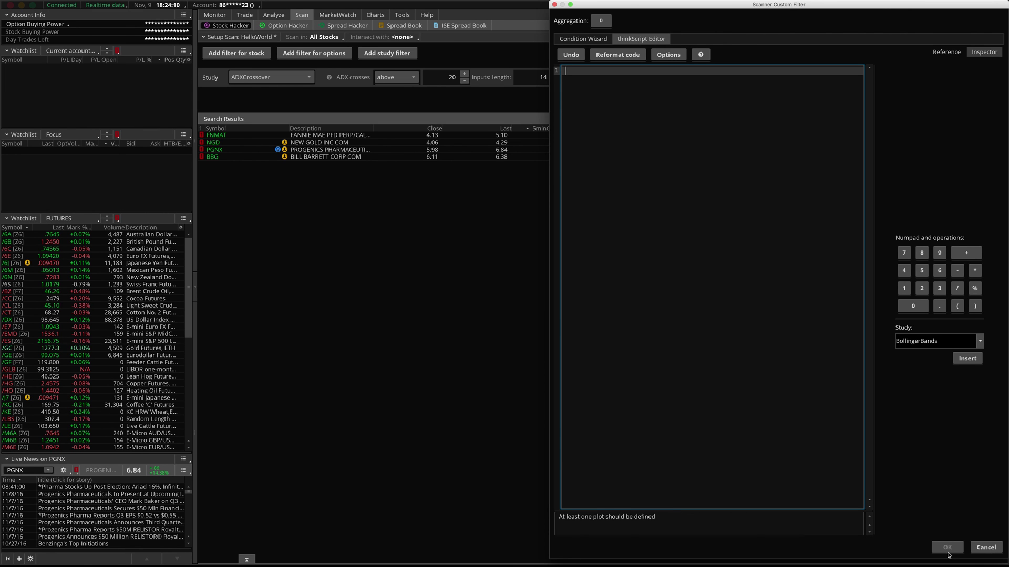
left_click(986, 547)
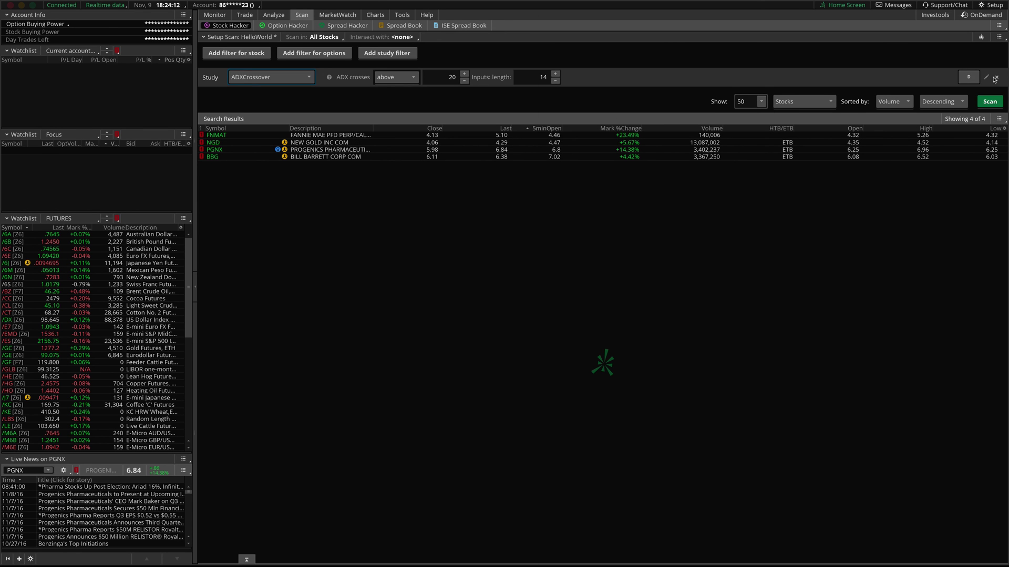
left_click(997, 76)
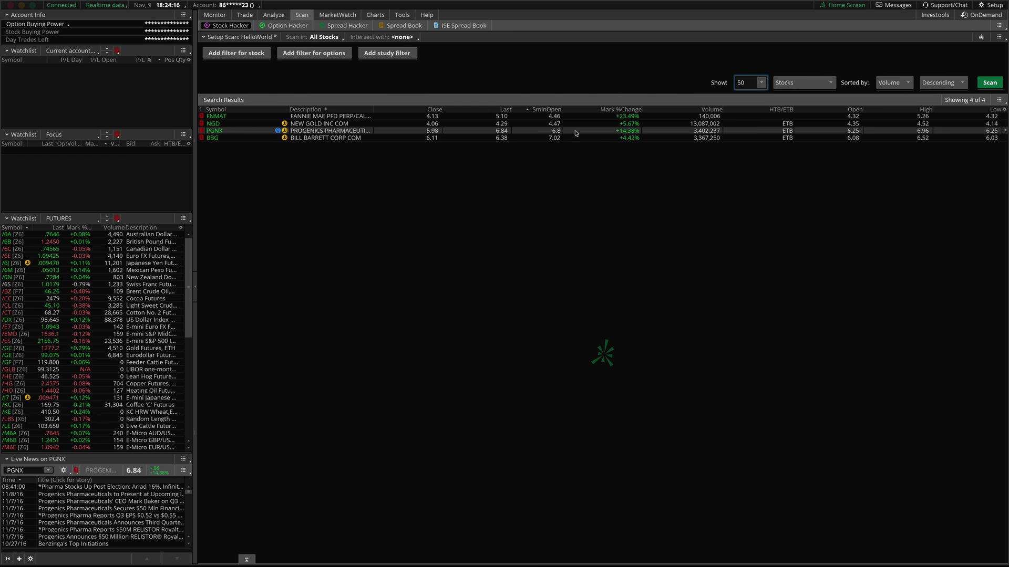
- Open GapUpLevelSTUDY.ts in TextEdit, select its entire script, and return to thinkorswim
key("super+Tab")
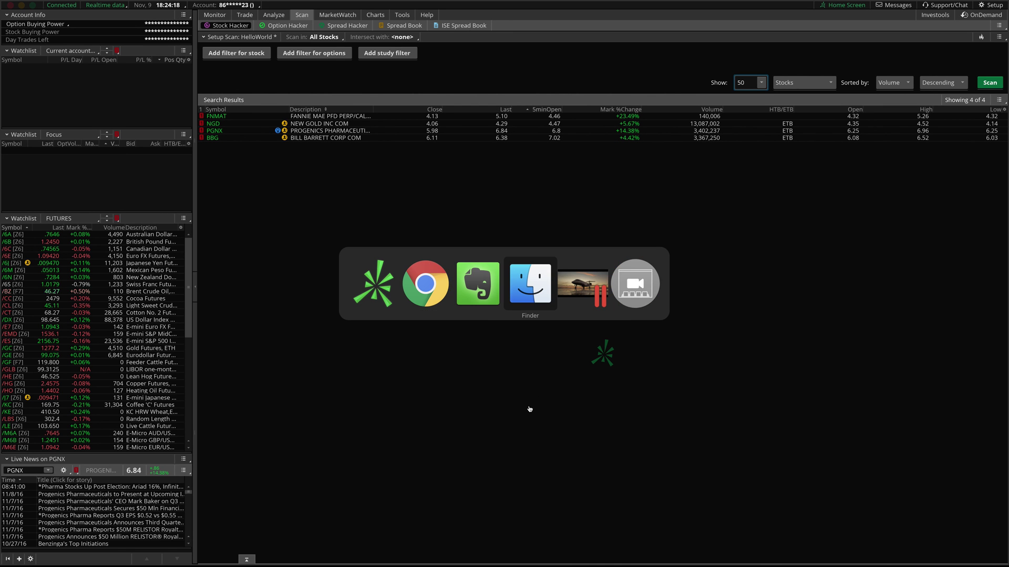
mouse_move(496, 563)
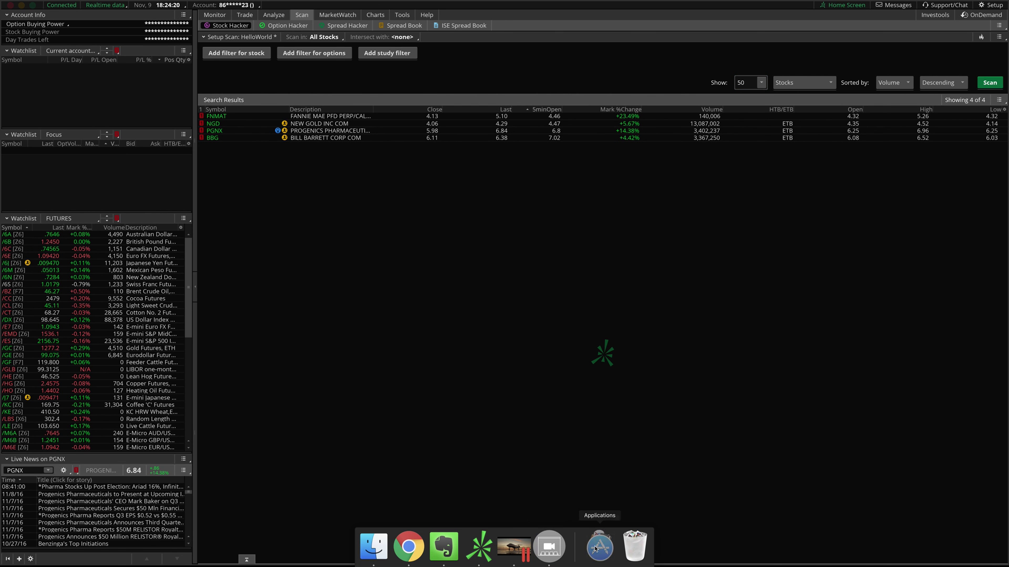
left_click(599, 552)
left_click(395, 480)
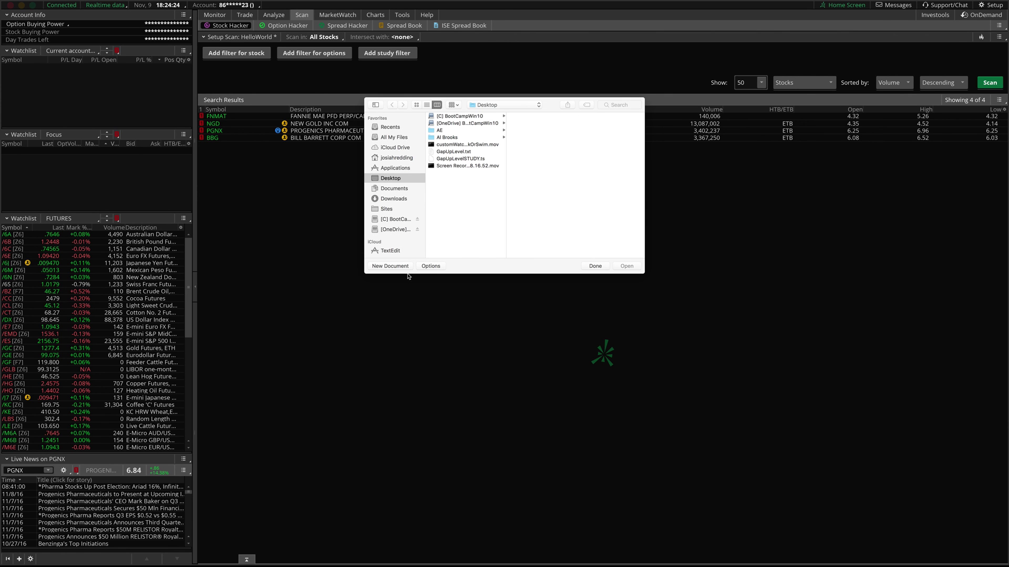
left_click(451, 152)
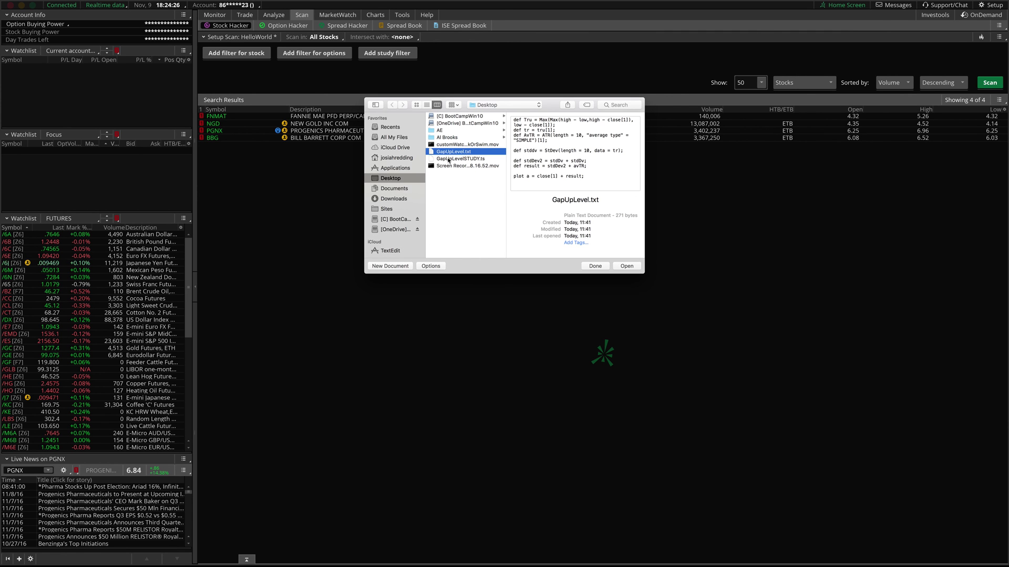
double_click(448, 159)
key("super+a")
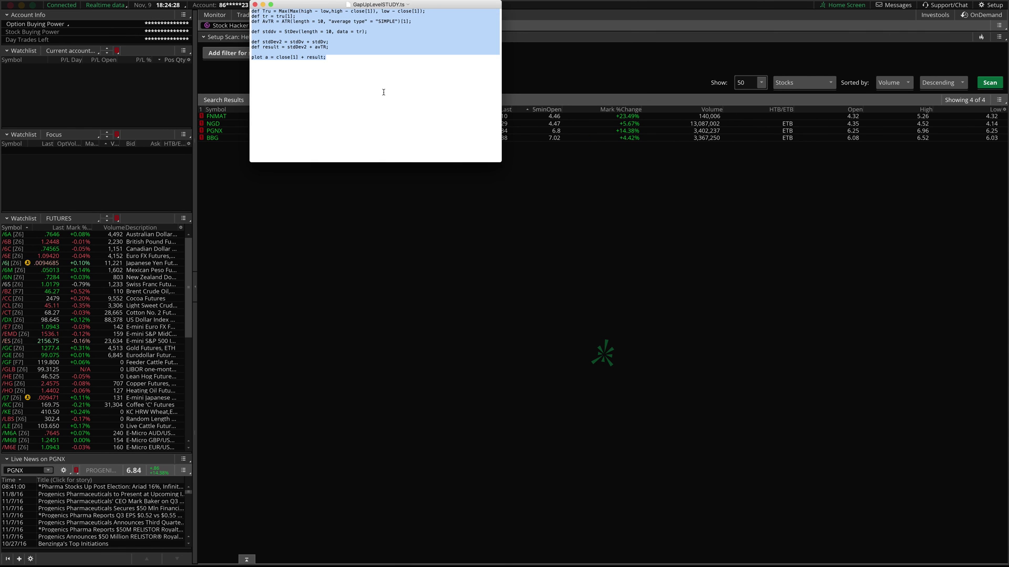
key("super+Tab")
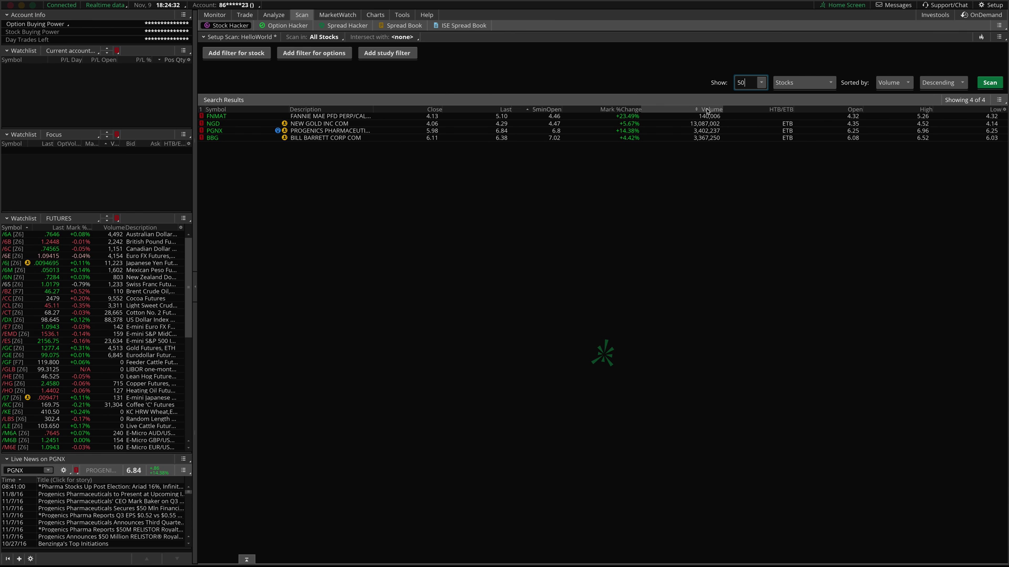
- View the 5minOpen column's formula, then close it
right_click(556, 112)
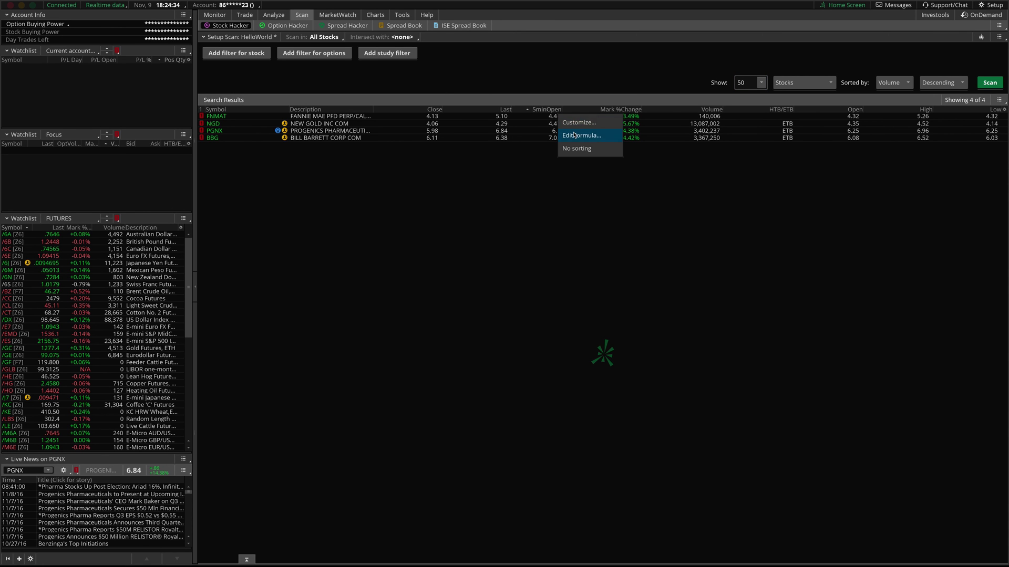
left_click(572, 135)
key("Return")
- Search Available Items for 'custom' and add the 5minOpen column to the scan results
right_click(562, 120)
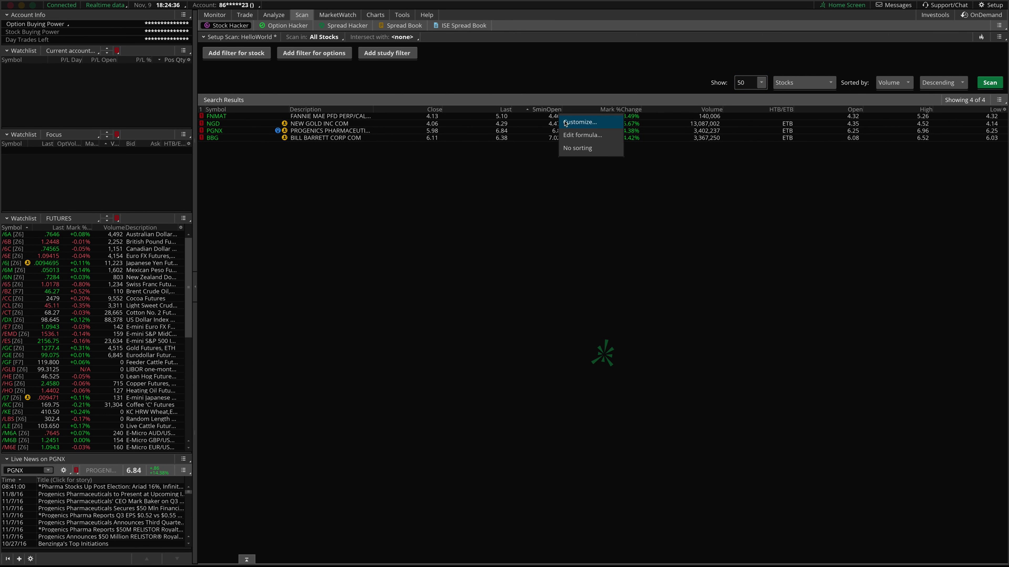
left_click(566, 123)
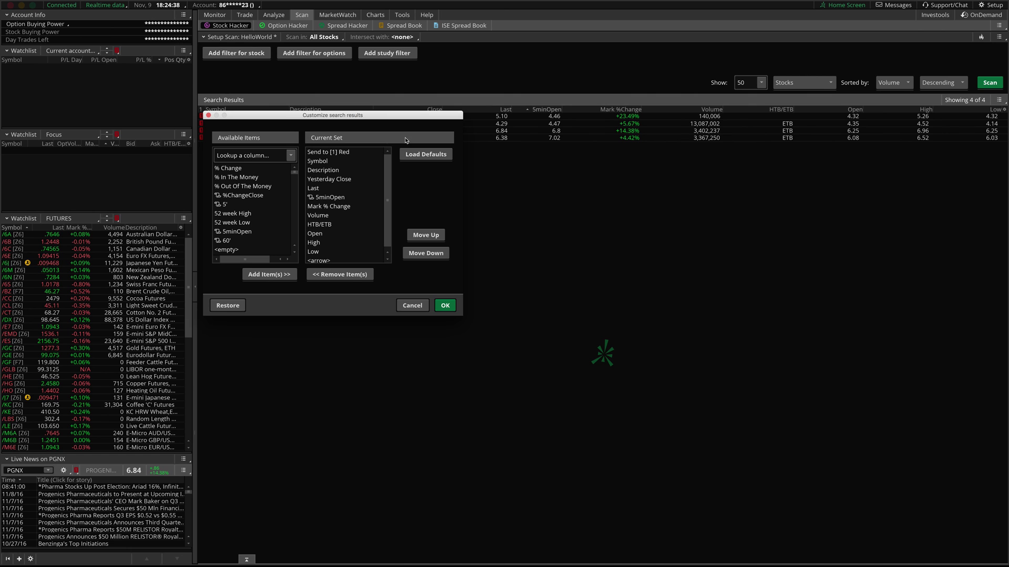
left_click(255, 156)
type("custom")
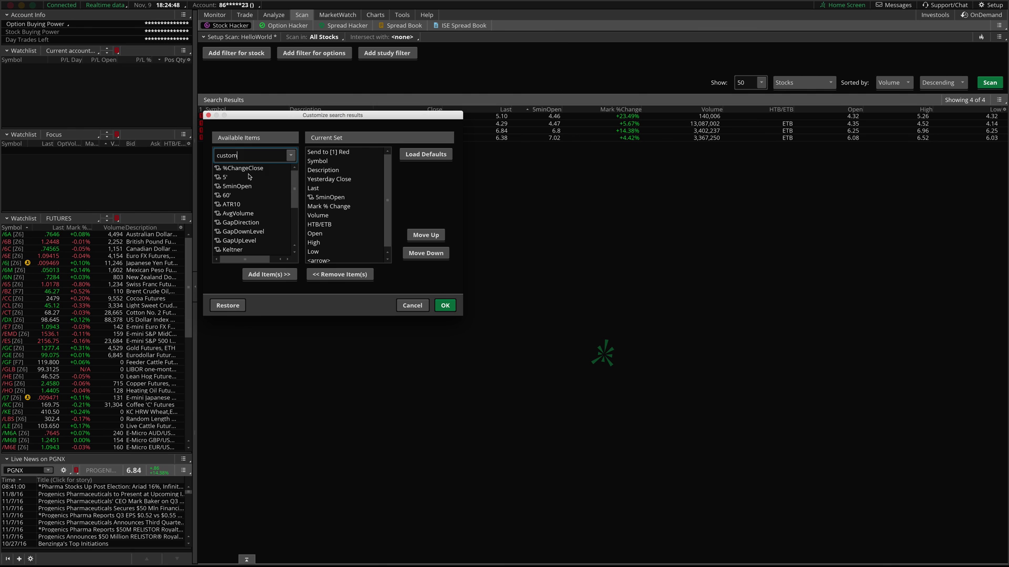
scroll(250, 182, "down", 3)
scroll(252, 226, "up", 3)
scroll(256, 204, "down", 3)
scroll(250, 199, "up", 3)
left_click(236, 188)
scroll(334, 245, "down", 1)
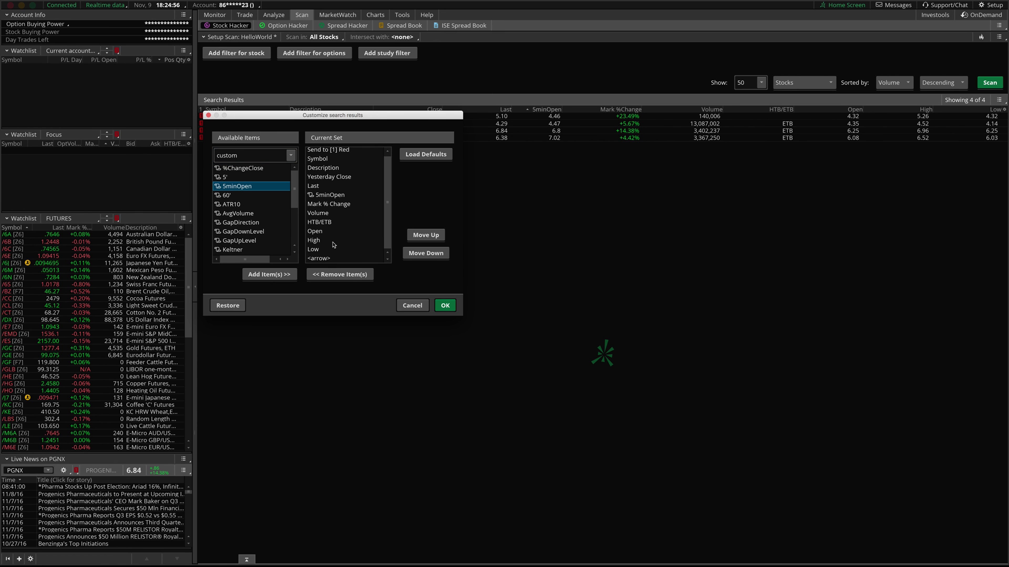
left_click(324, 196)
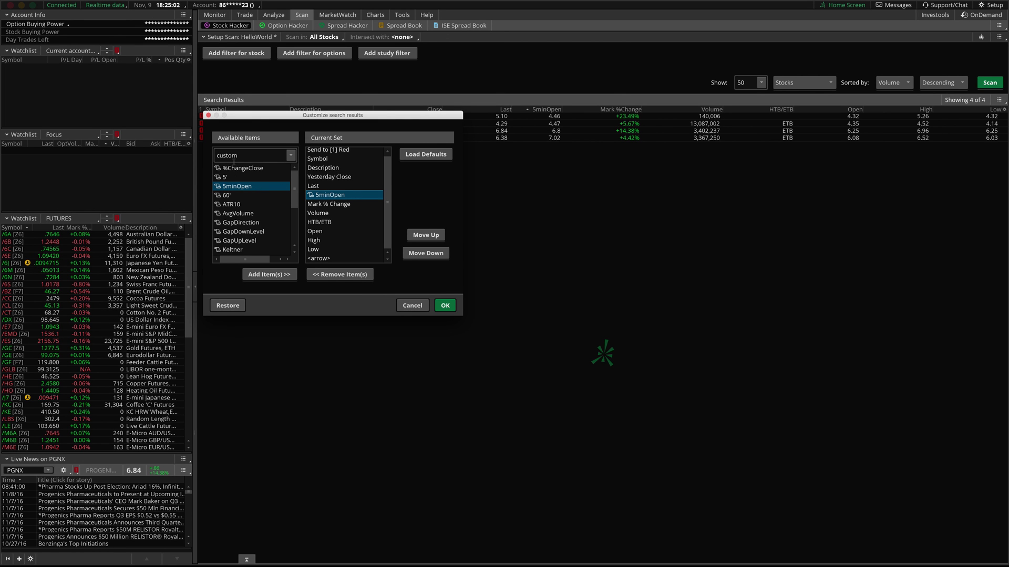
left_click(240, 155)
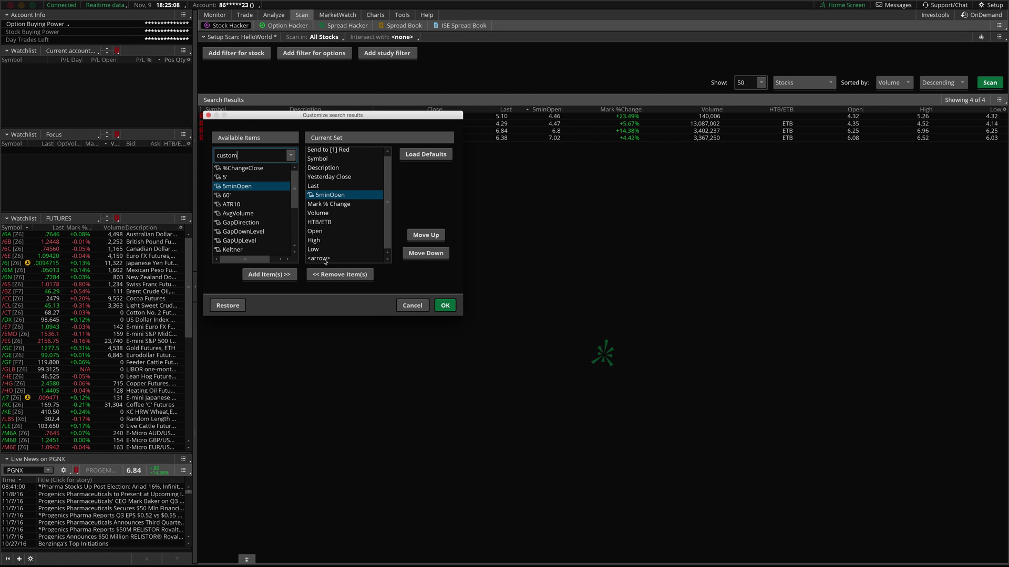
left_click(444, 306)
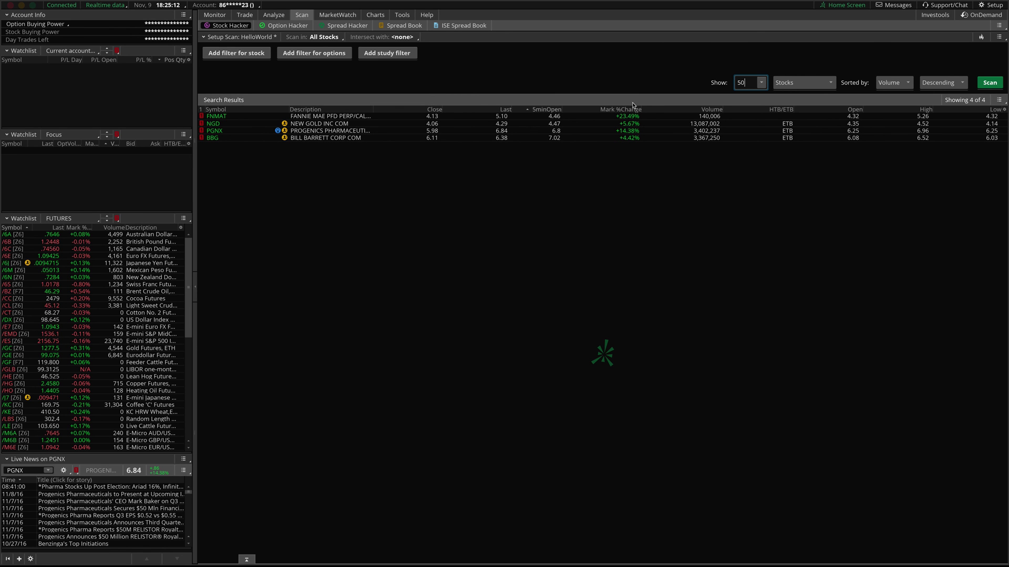
- Review the 5minOpen column formula and close it without saving
right_click(544, 110)
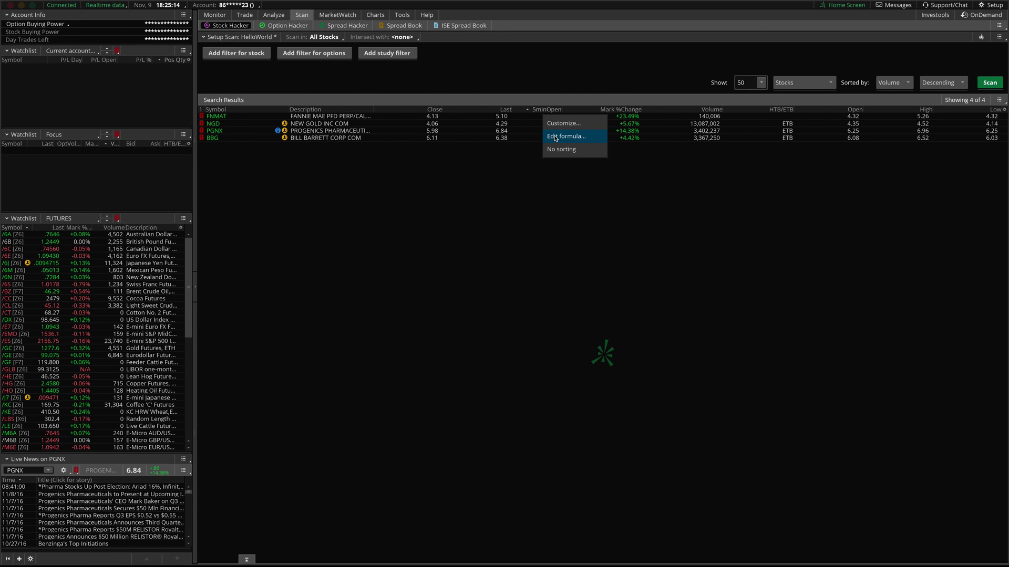
left_click(556, 137)
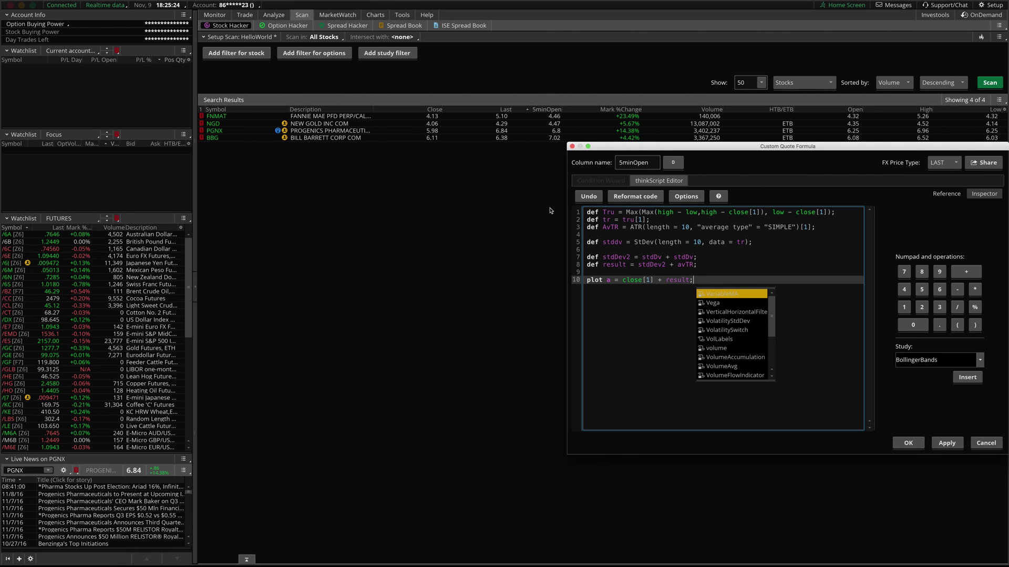
left_click(744, 425)
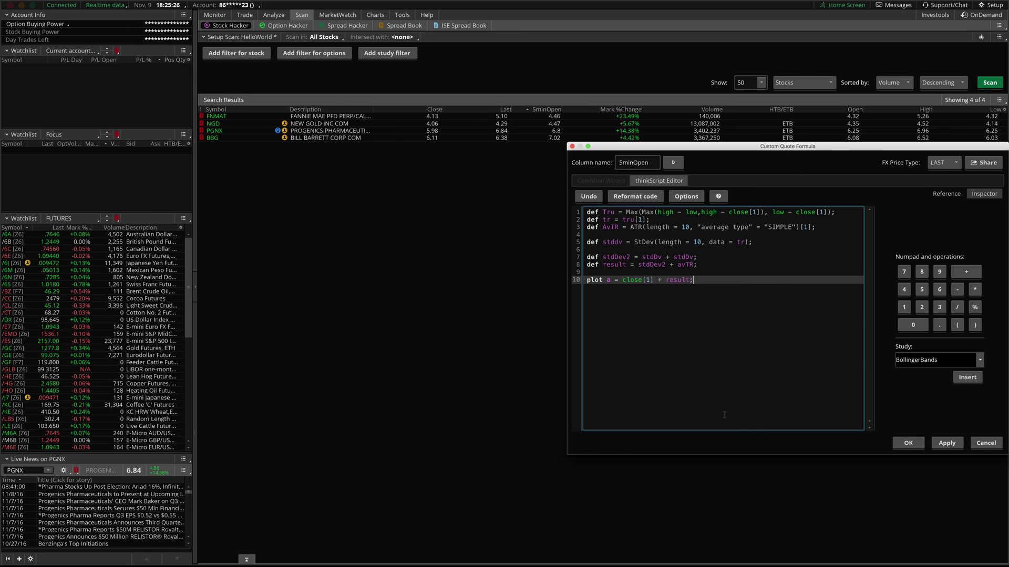
left_click(987, 443)
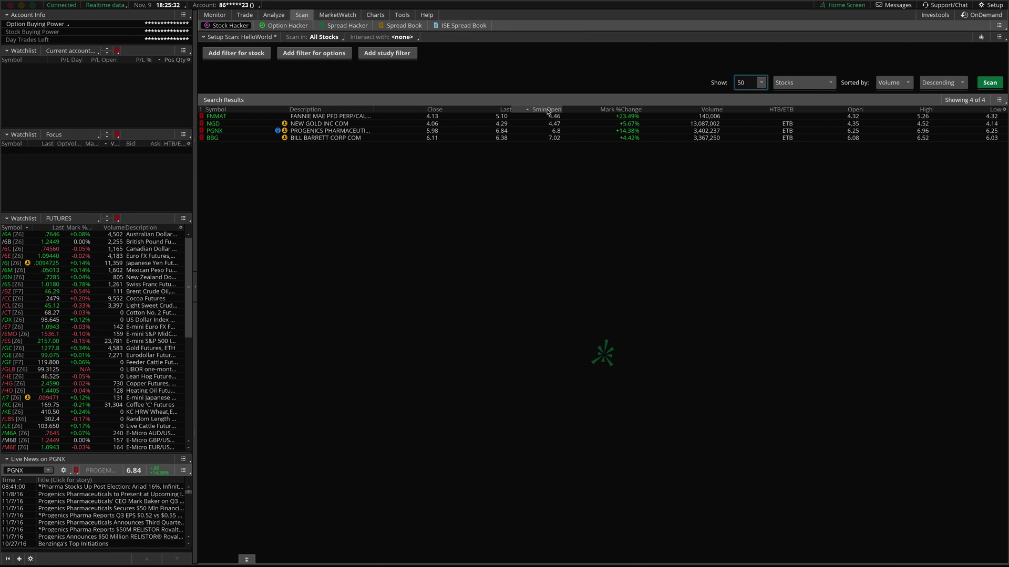
- Remove the 5minOpen column from the HelloWorld scan results via Customize
right_click(547, 111)
left_click(571, 122)
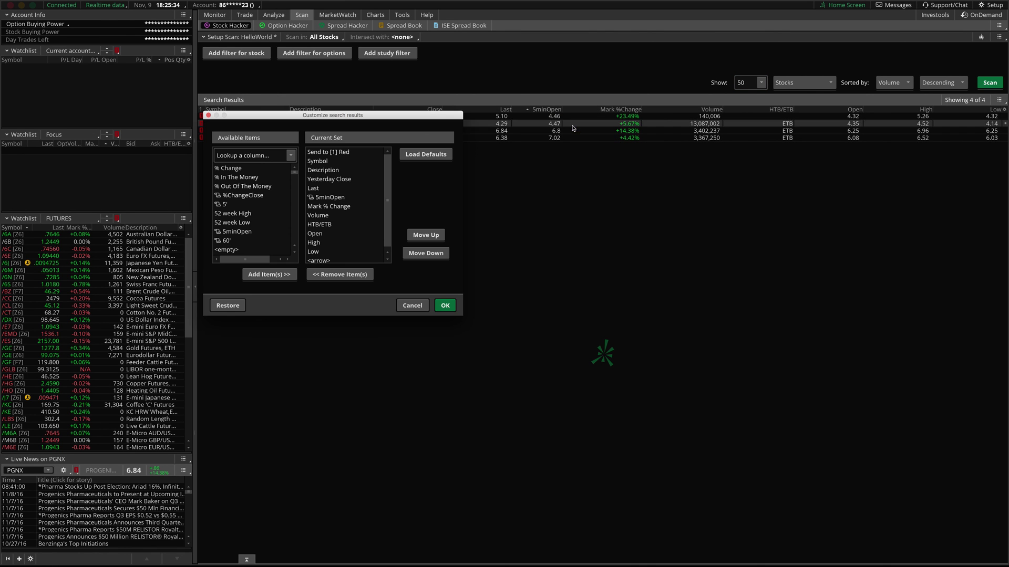
left_click(325, 194)
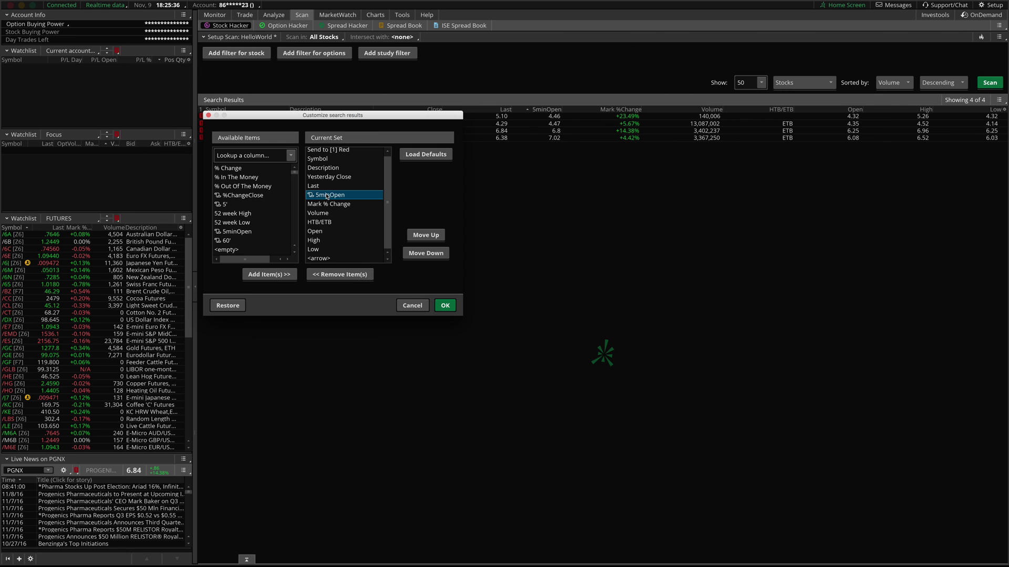
left_click(347, 275)
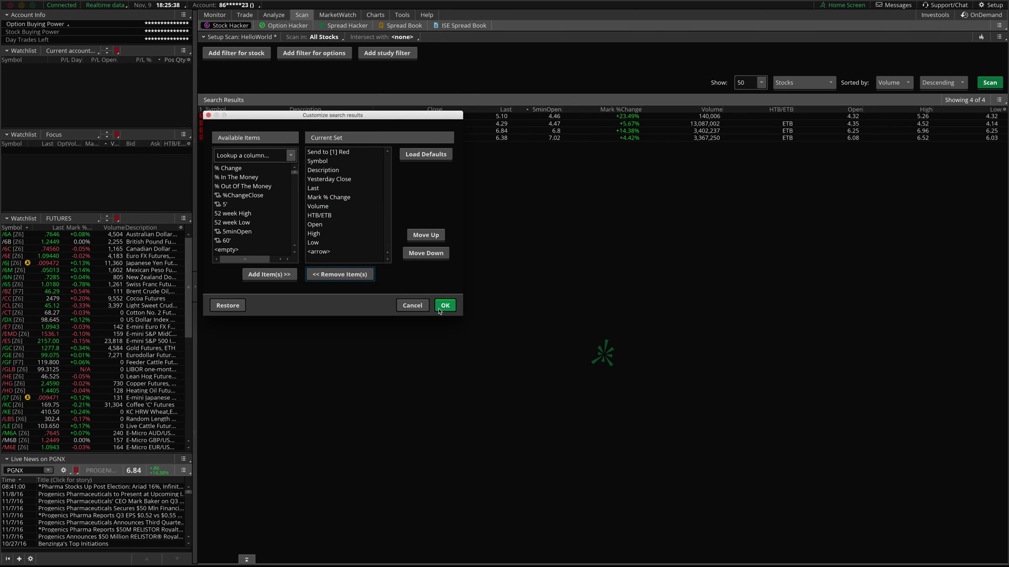
left_click(445, 305)
right_click(138, 232)
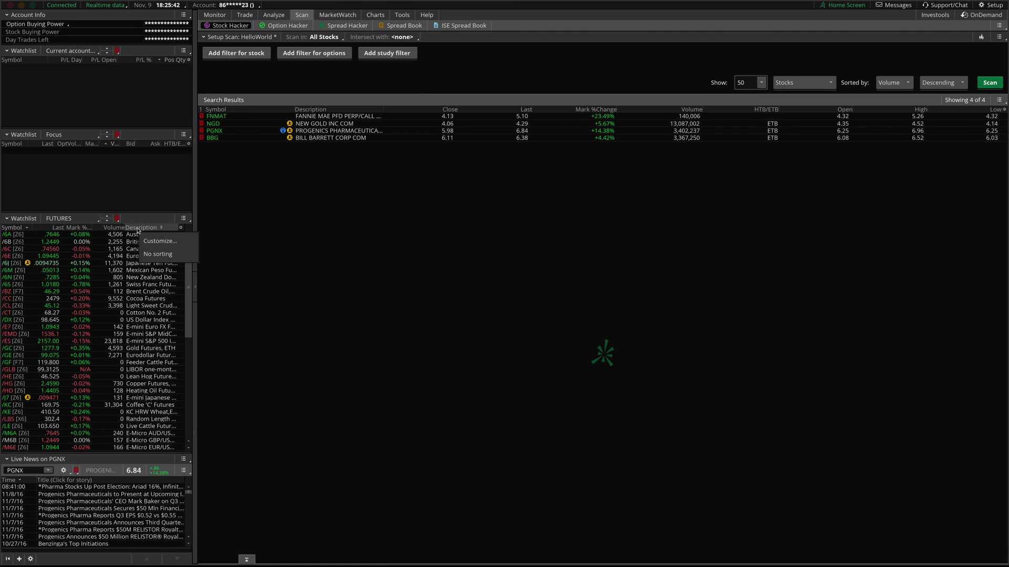
- Add the 5minOpen custom column to the FUTURES watchlist, found by searching 'custom'
left_click(152, 242)
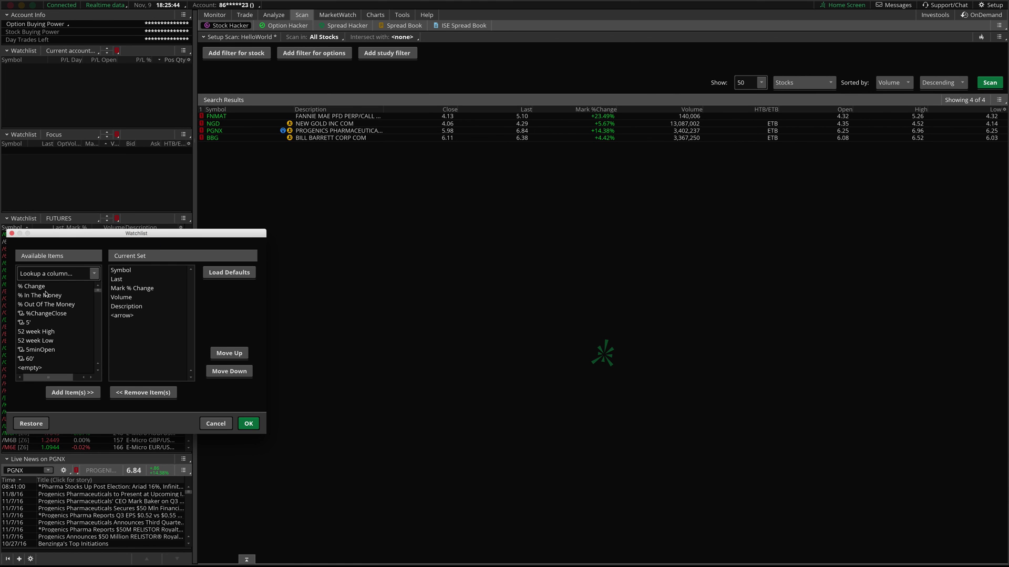
left_click(44, 274)
type("custom")
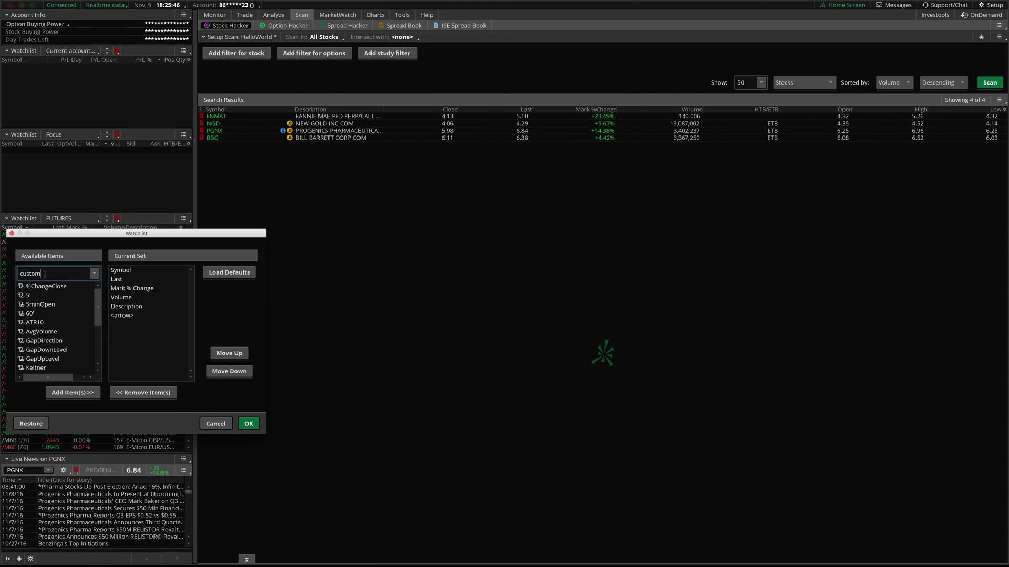
double_click(36, 305)
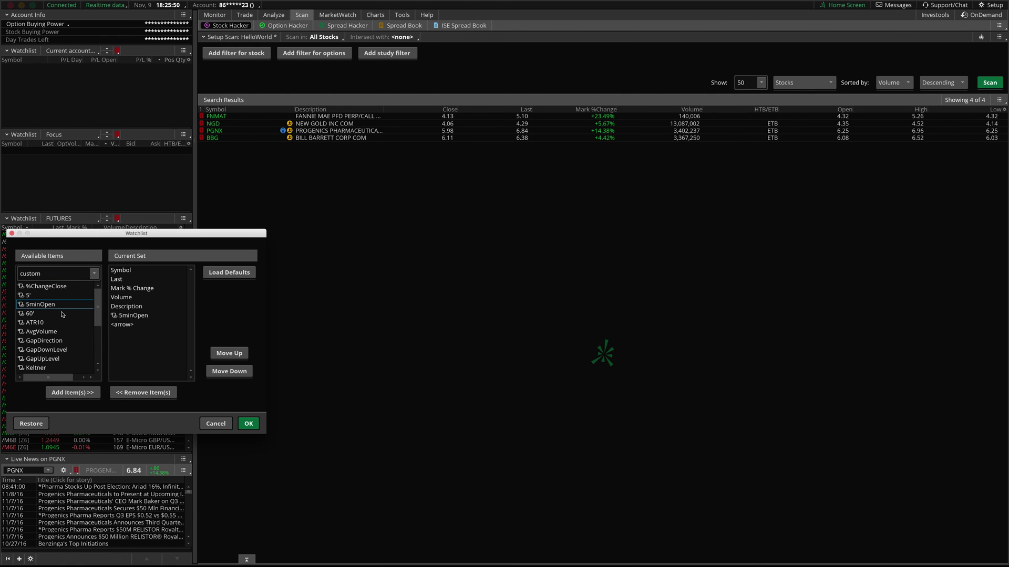
left_click(248, 423)
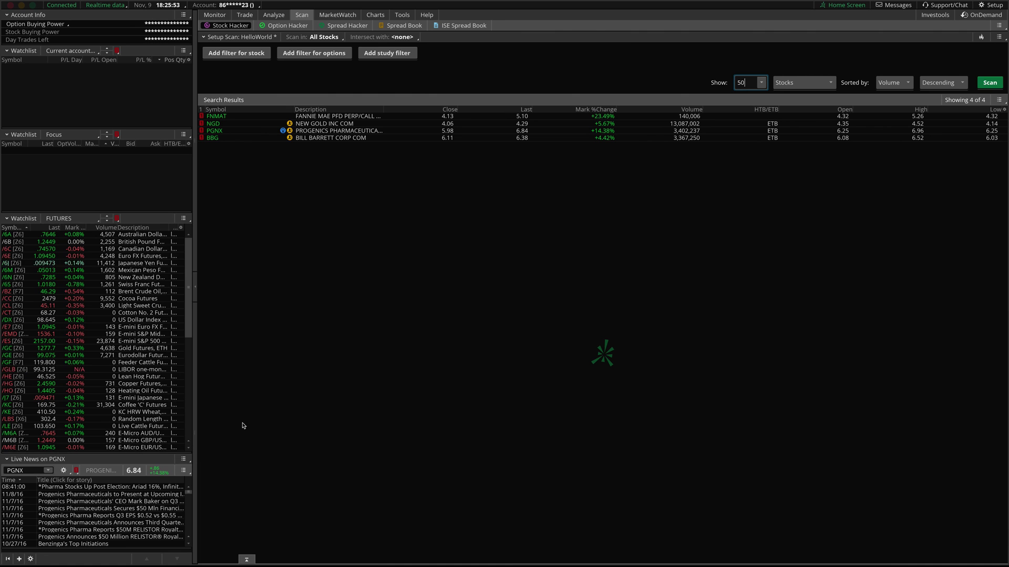
- View the 5minOpen column's formula and close it without changes
right_click(172, 231)
left_click(187, 254)
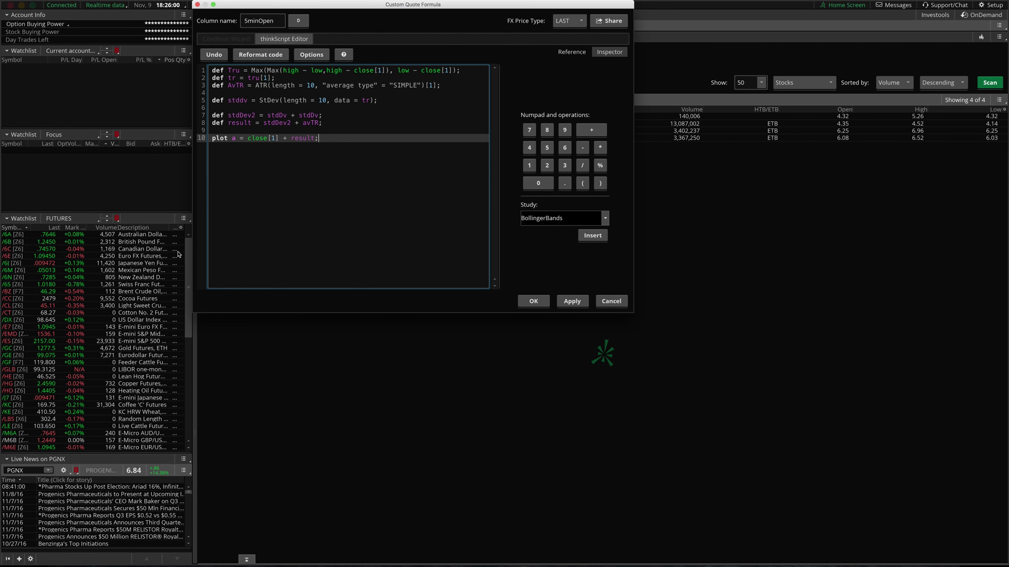
left_click(618, 304)
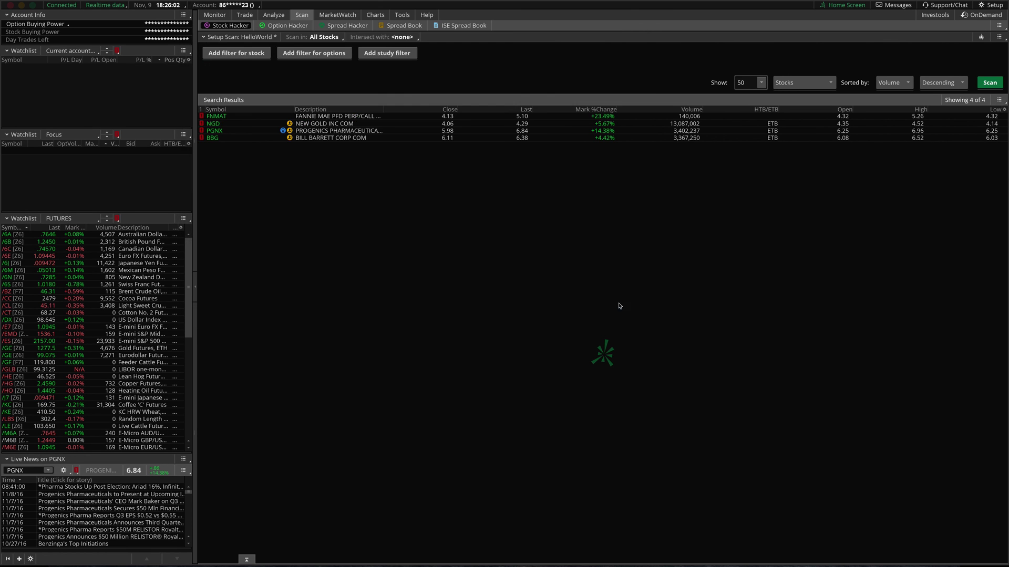
- Remove the 5minOpen column from the FUTURES watchlist columns
right_click(177, 231)
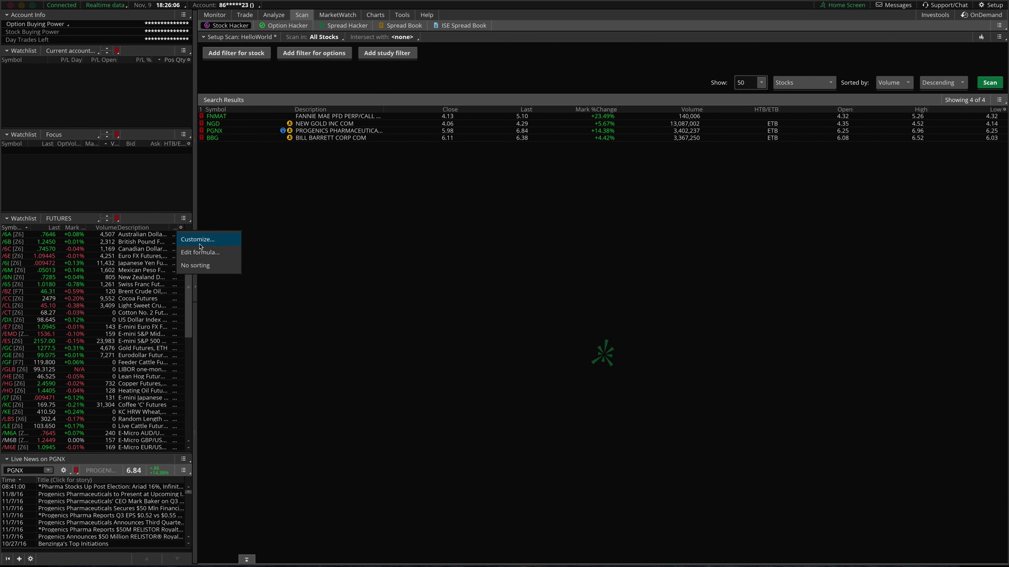
left_click(199, 240)
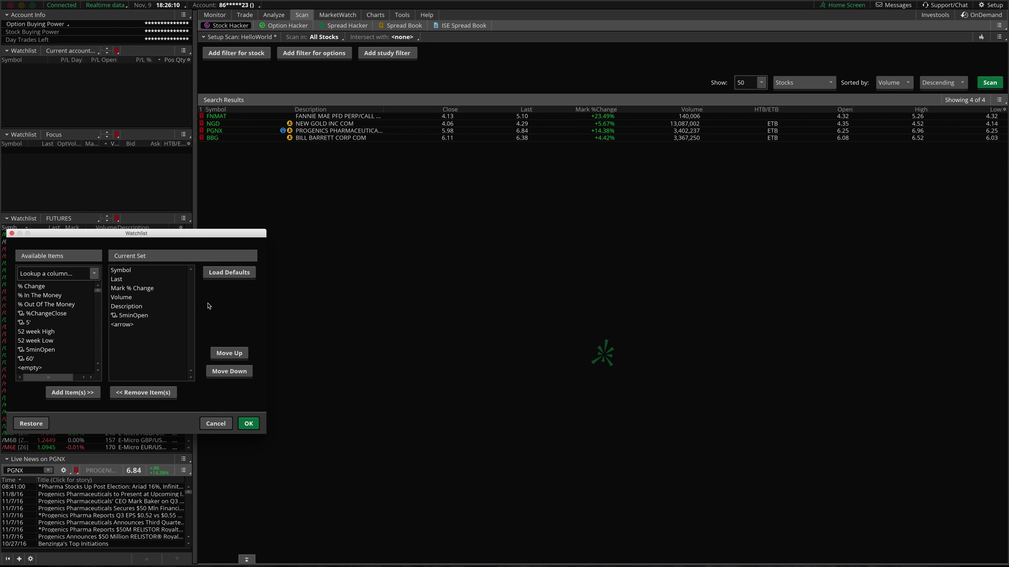
left_click(145, 317)
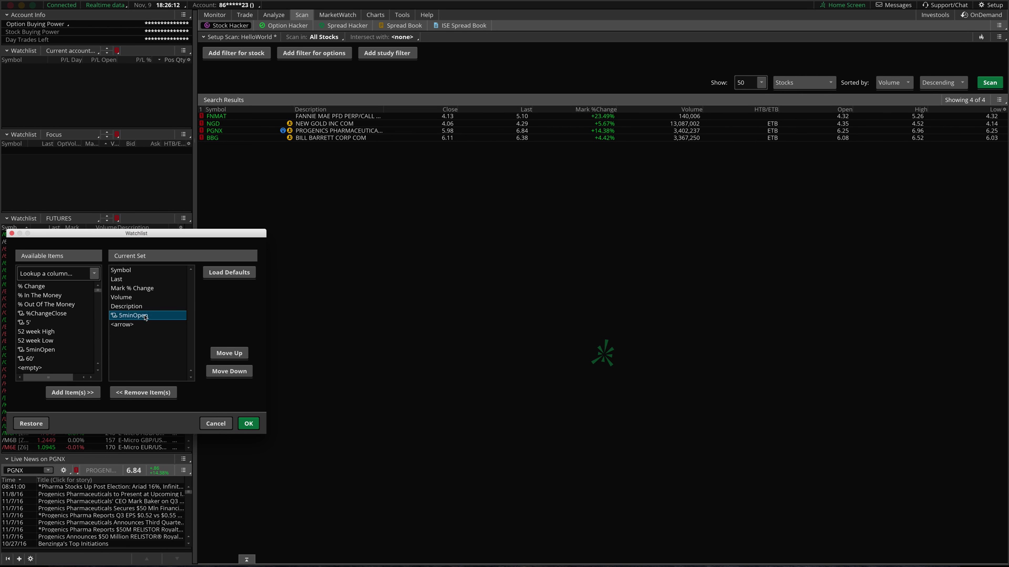
left_click(143, 393)
left_click(248, 424)
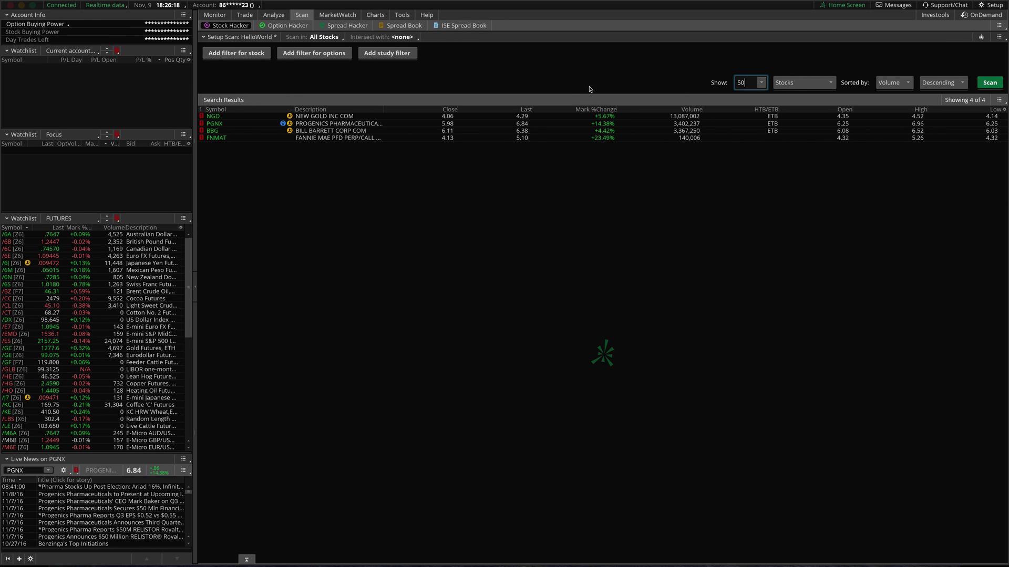
- Bring up the Open shared item dialog from Setup, then dismiss it
left_click(991, 5)
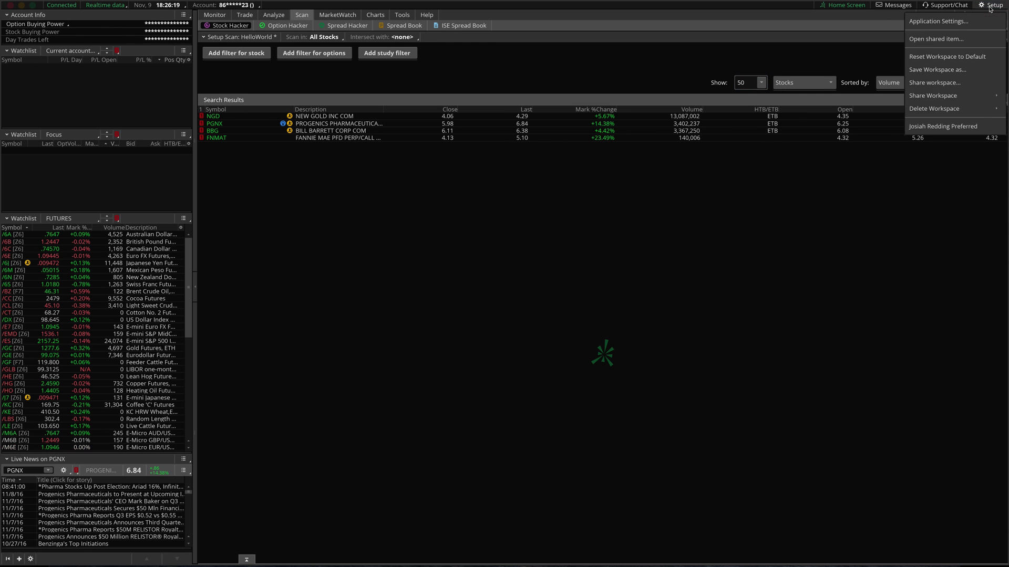
left_click(937, 41)
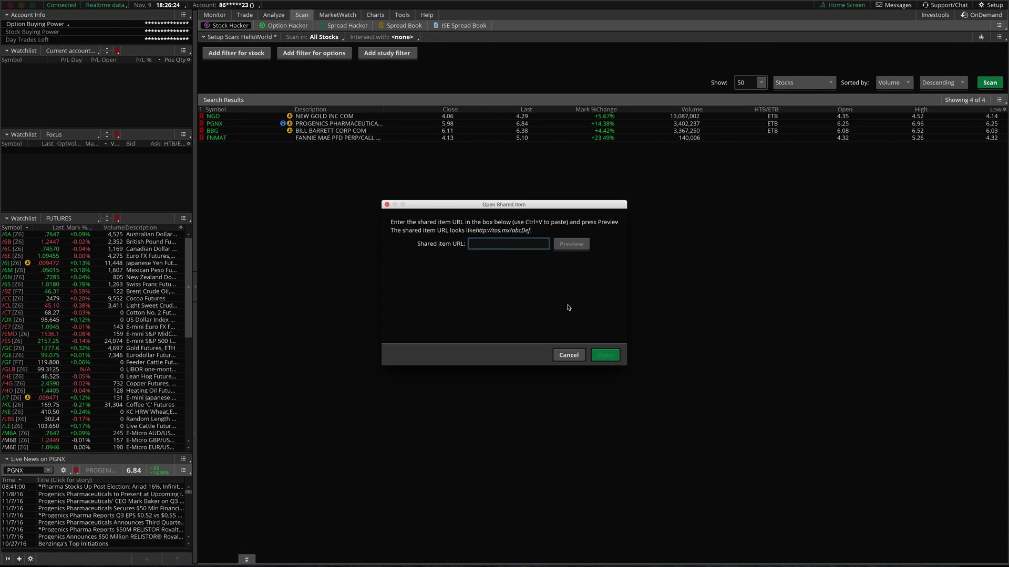
key("Escape")
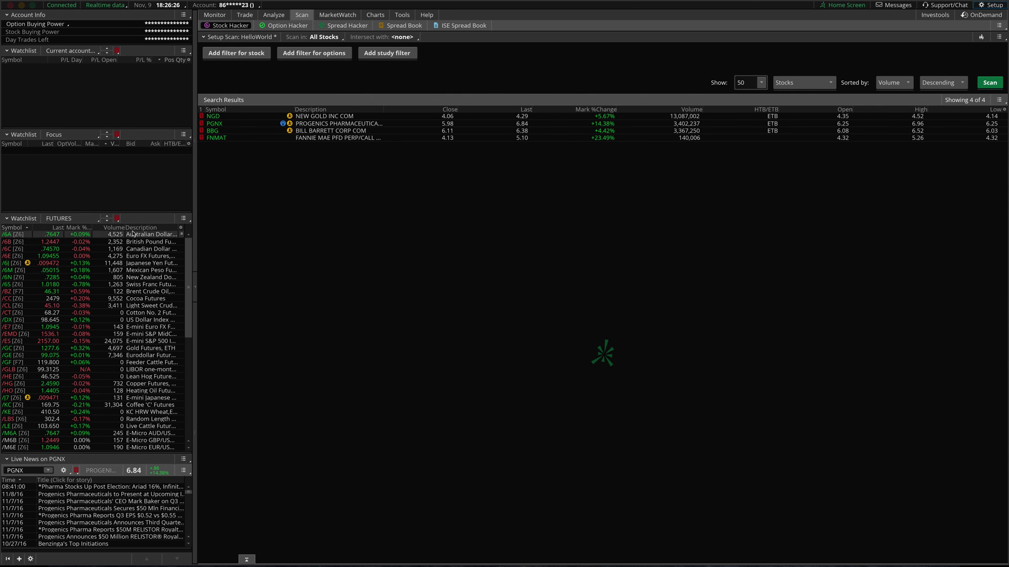
right_click(137, 230)
left_click(157, 236)
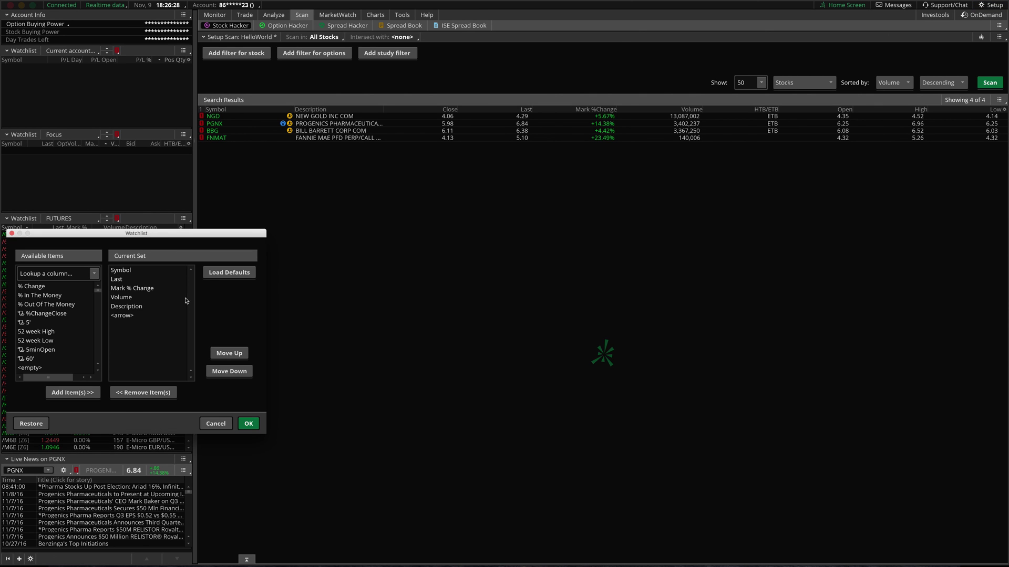
left_click(47, 274)
type("custom")
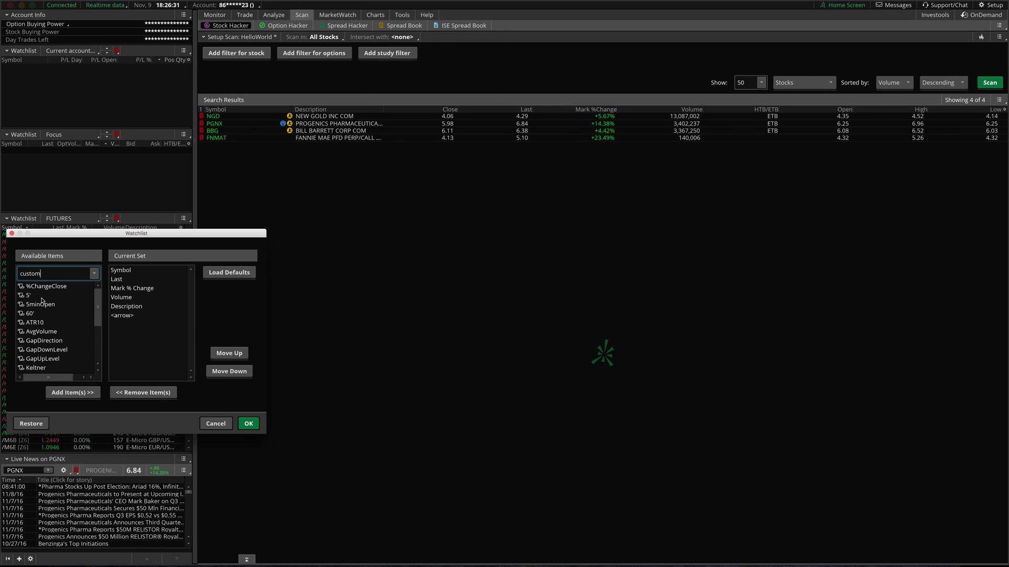
scroll(42, 300, "down", 3)
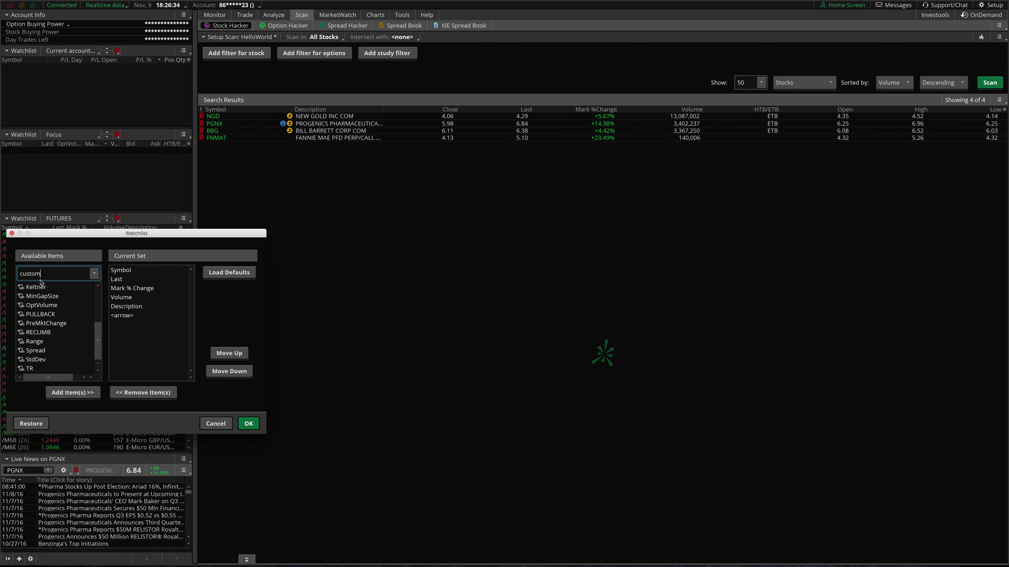
scroll(47, 331, "up", 3)
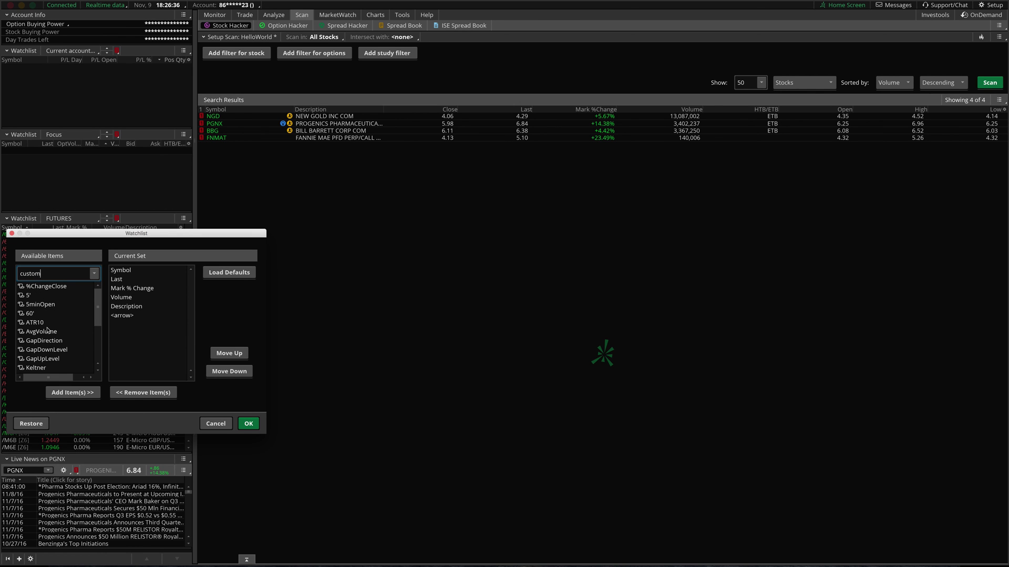
left_click(151, 333)
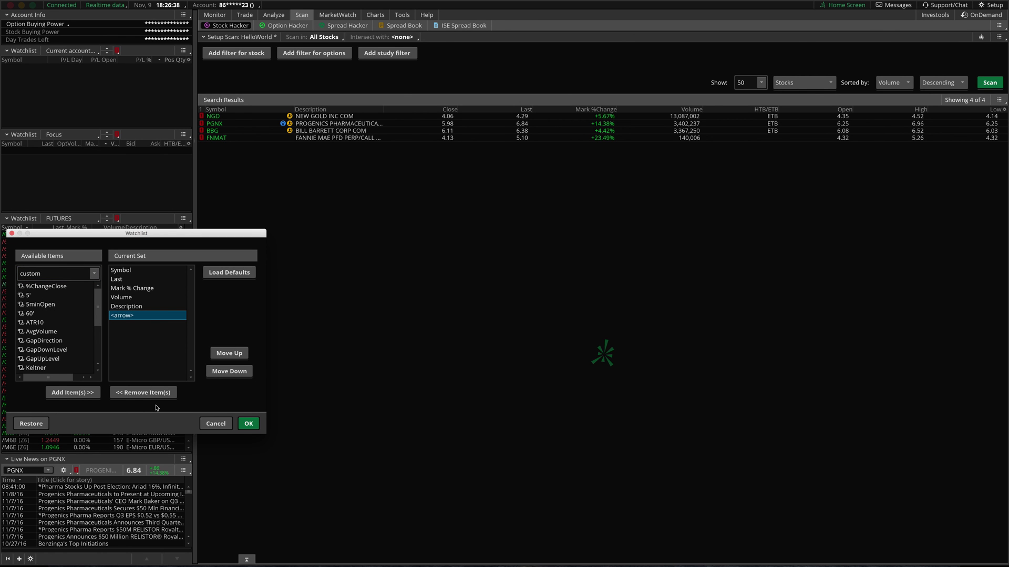
left_click(215, 423)
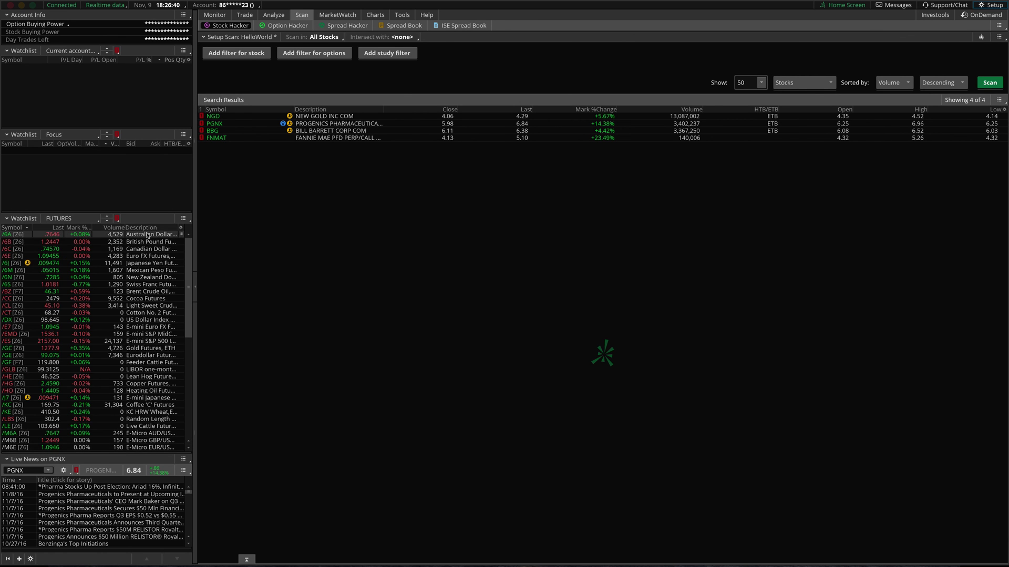